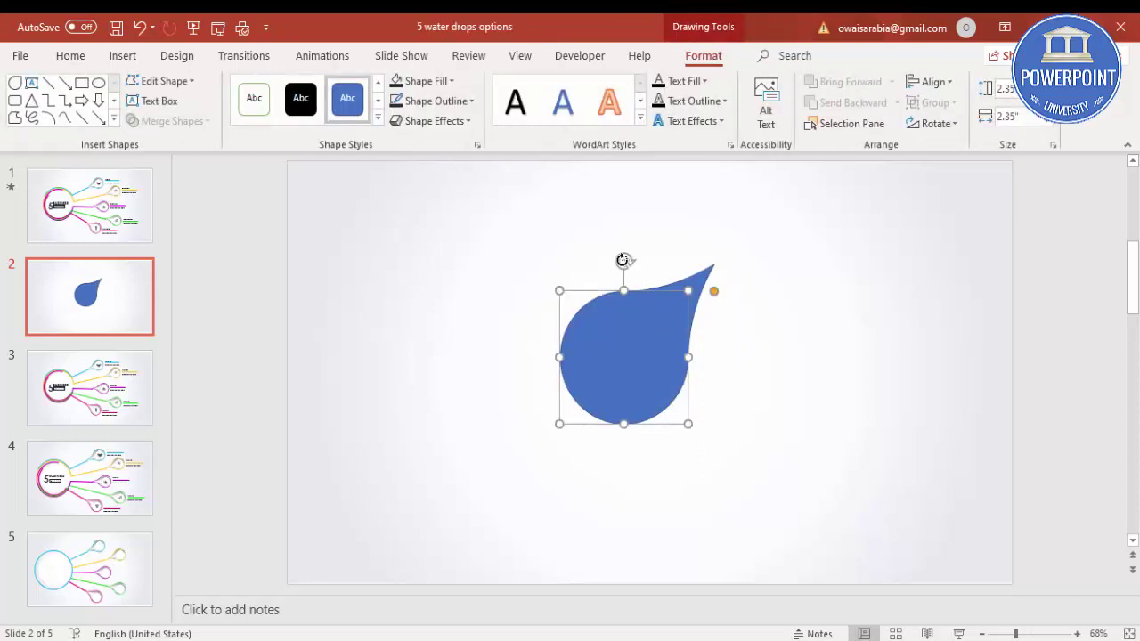
Step: Rotate the teardrop tip-left, move it right of centre, and make it Light Blue with no outline
left_click_drag(623, 260, 540, 462)
left_click_drag(649, 381, 751, 361)
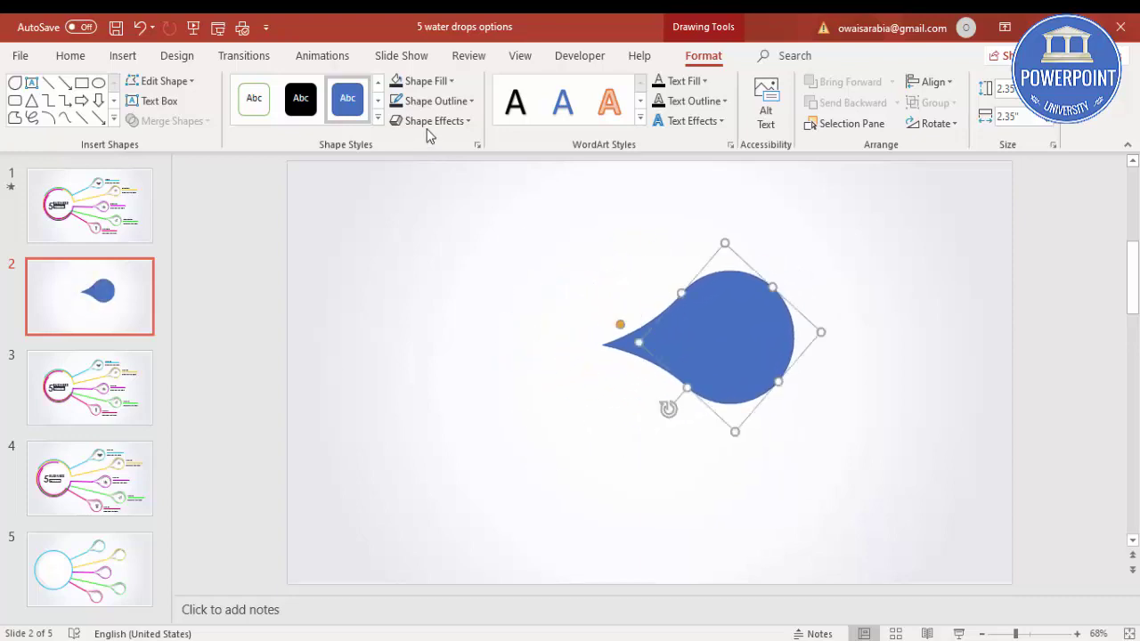
left_click(426, 81)
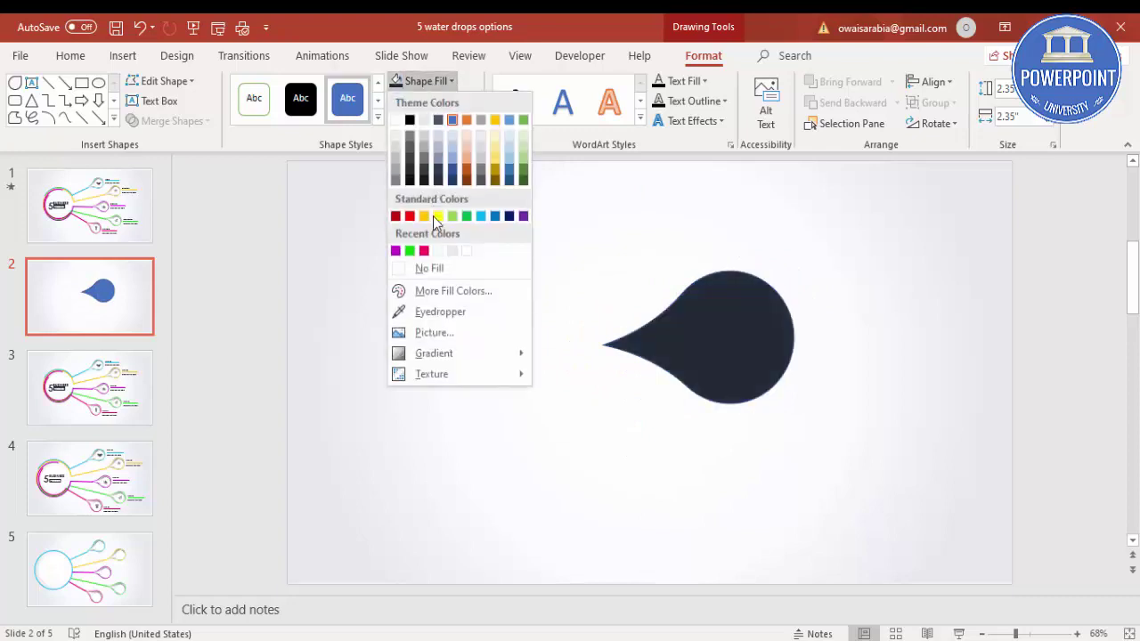
left_click(481, 216)
left_click(443, 104)
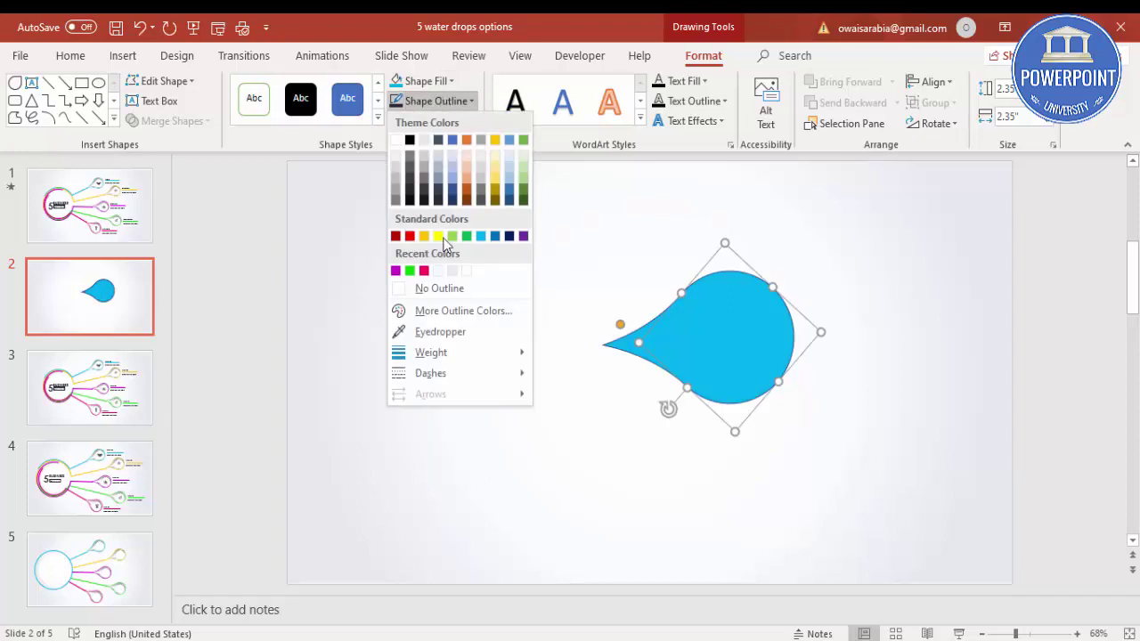
left_click(454, 289)
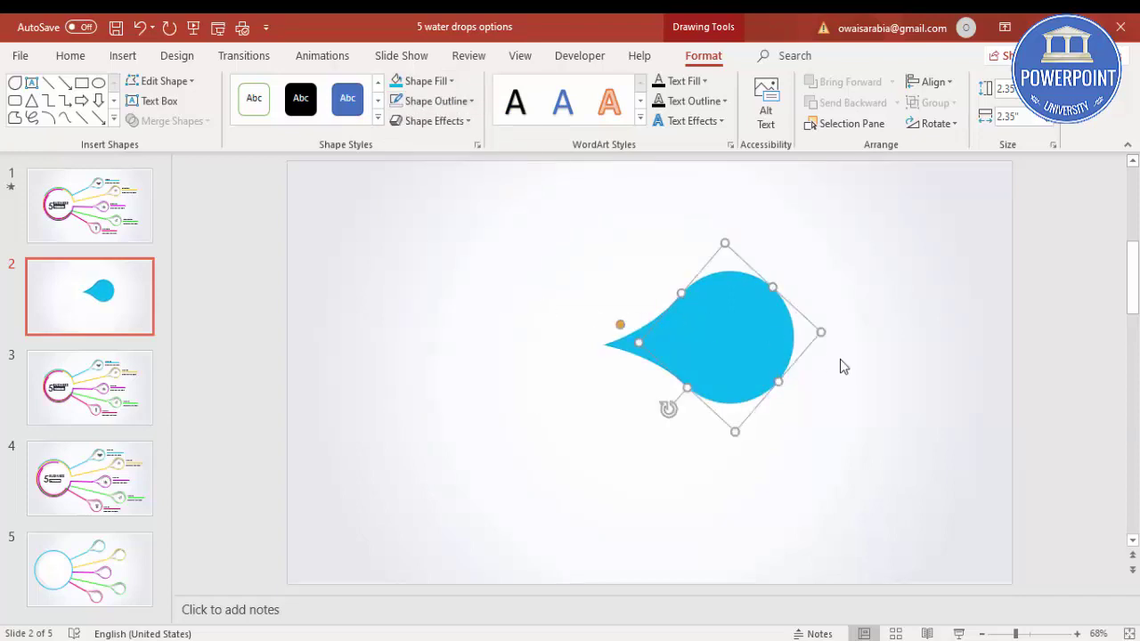
Step: Ctrl-drag a copy of the teardrop to the upper left and give it a gradient fill
left_click_drag(792, 357, 469, 268)
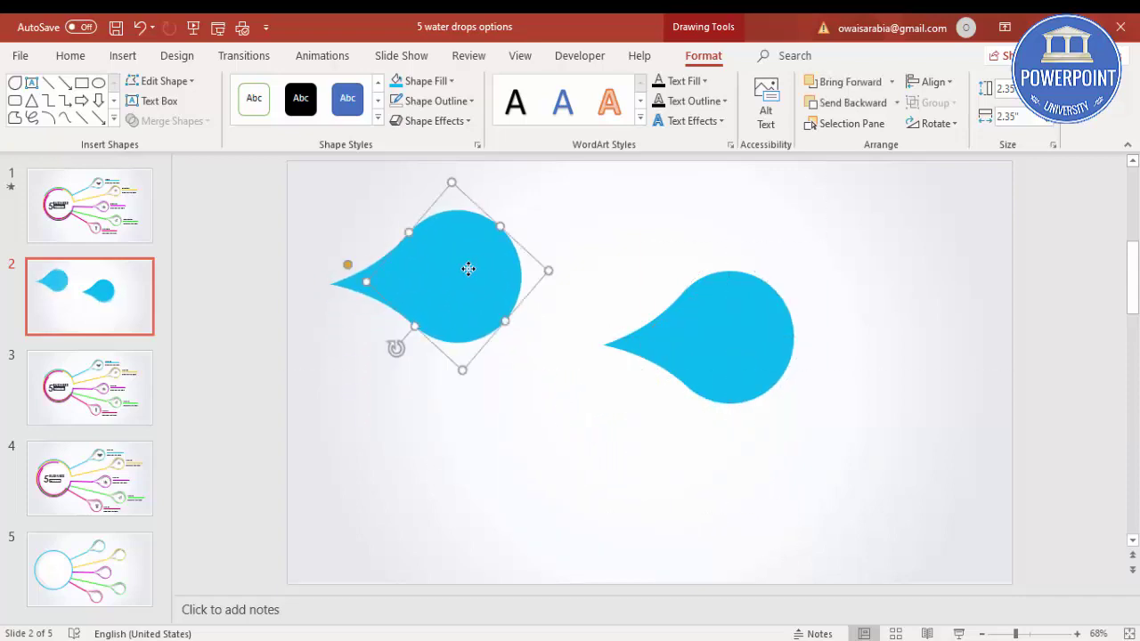
right_click(467, 268)
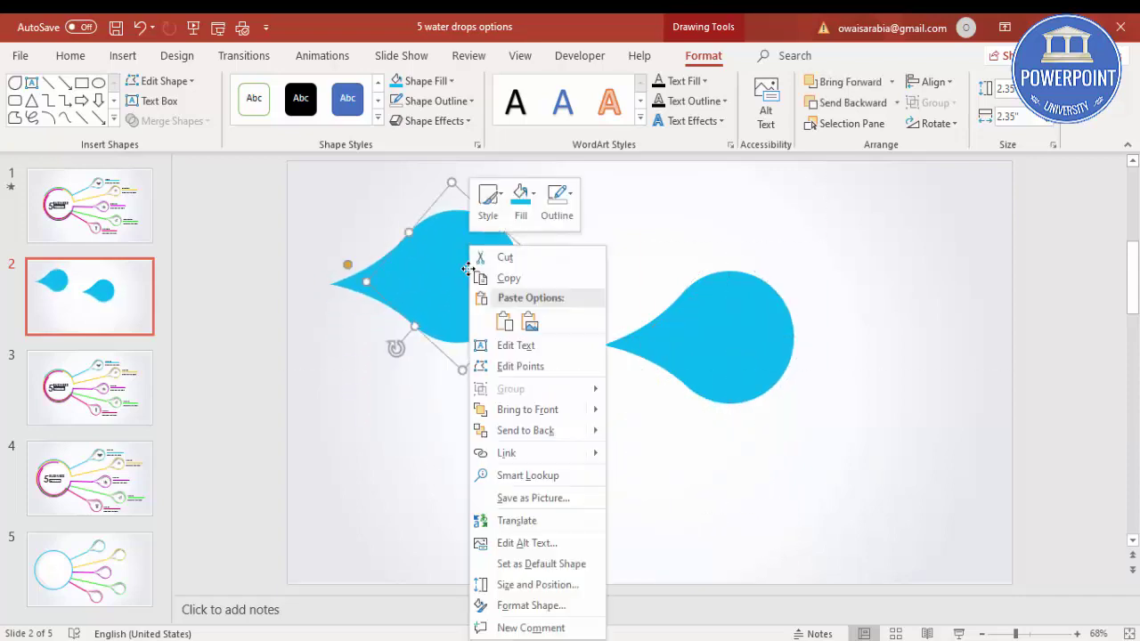
left_click(563, 608)
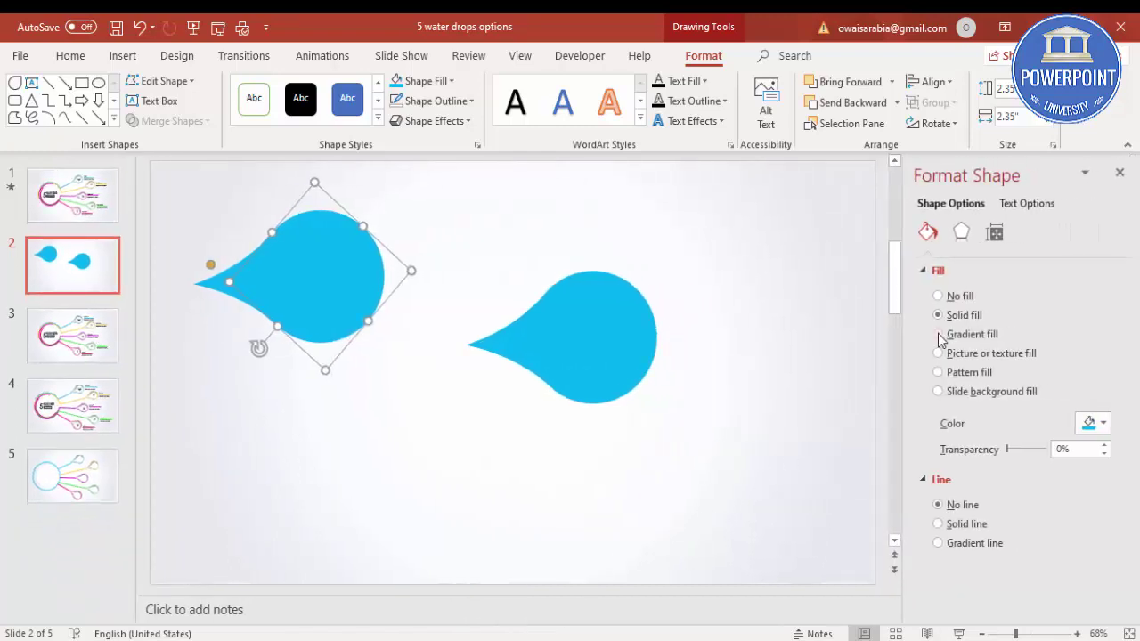
left_click(938, 334)
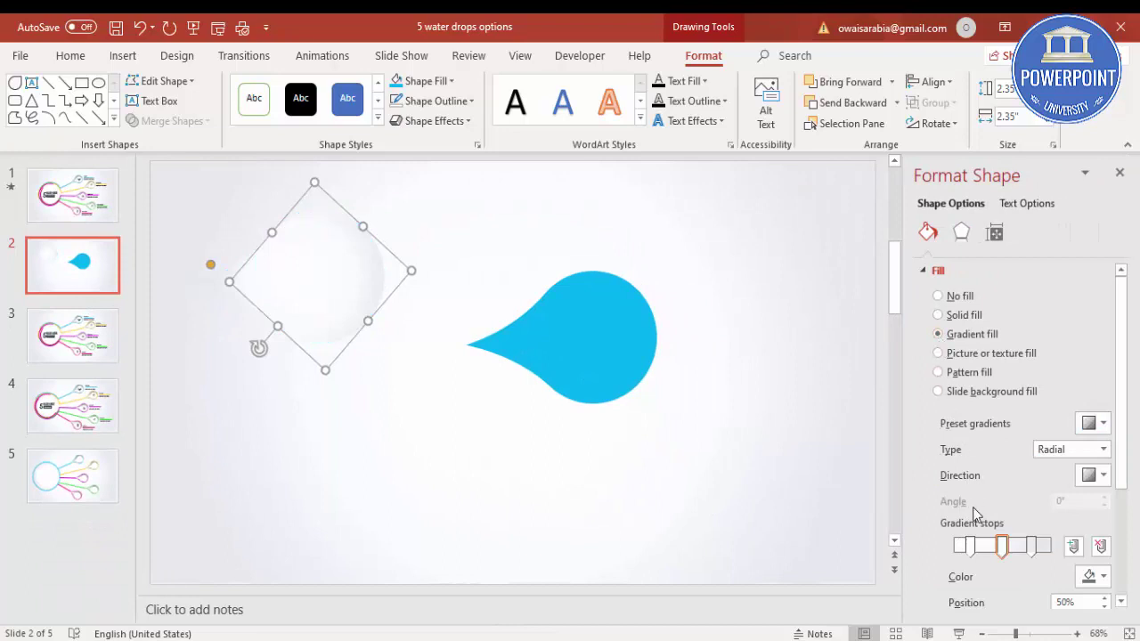
Step: Set the copy's first gradient stop to dark grey at 0%, using a Linear type at 45°
left_click_drag(902, 496, 792, 492)
left_click_drag(877, 548, 844, 550)
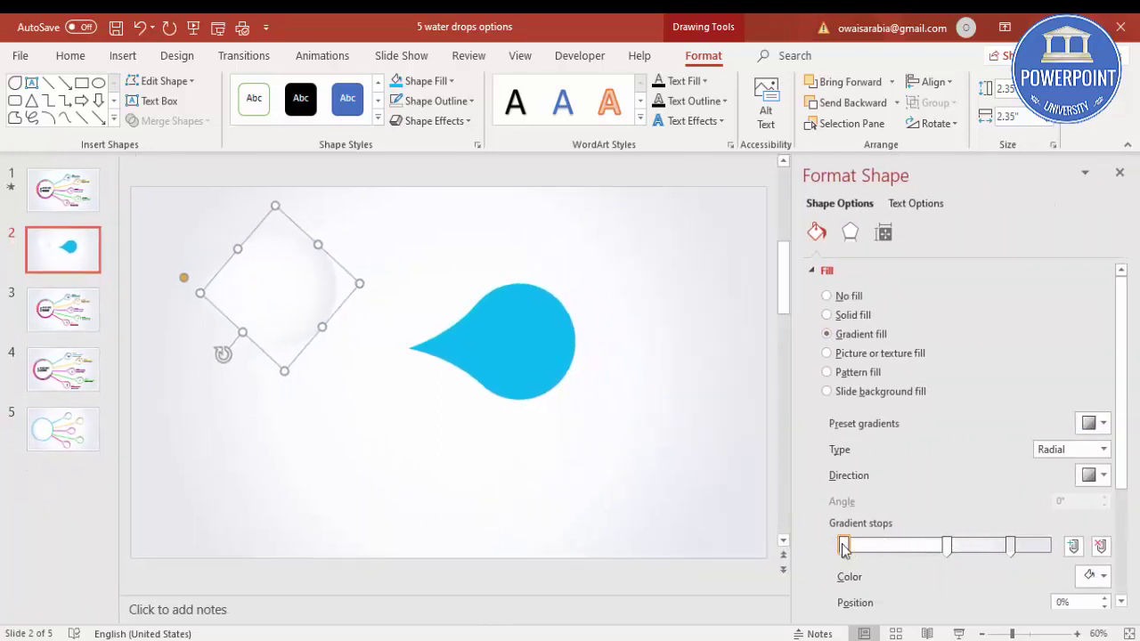
left_click(1081, 579)
left_click(1002, 450)
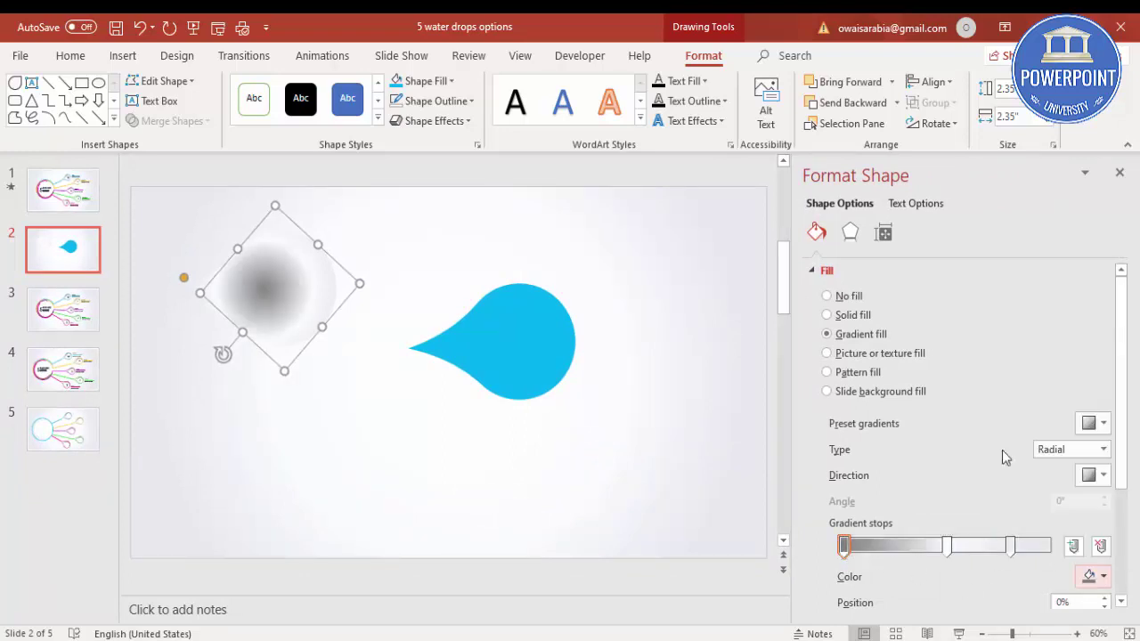
left_click(1058, 453)
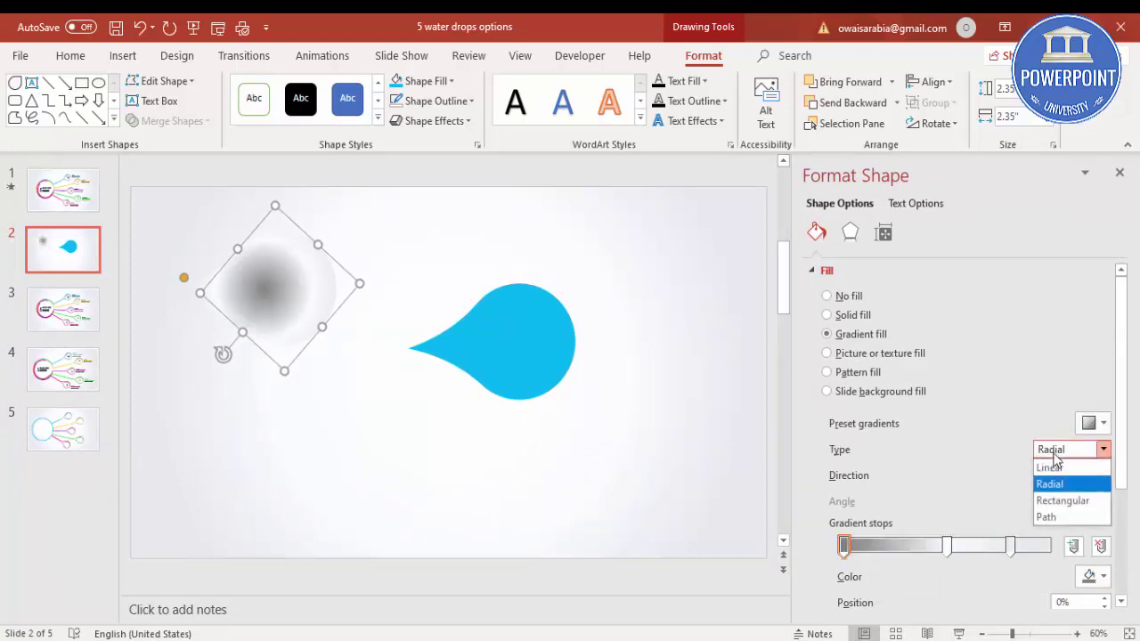
left_click(1053, 469)
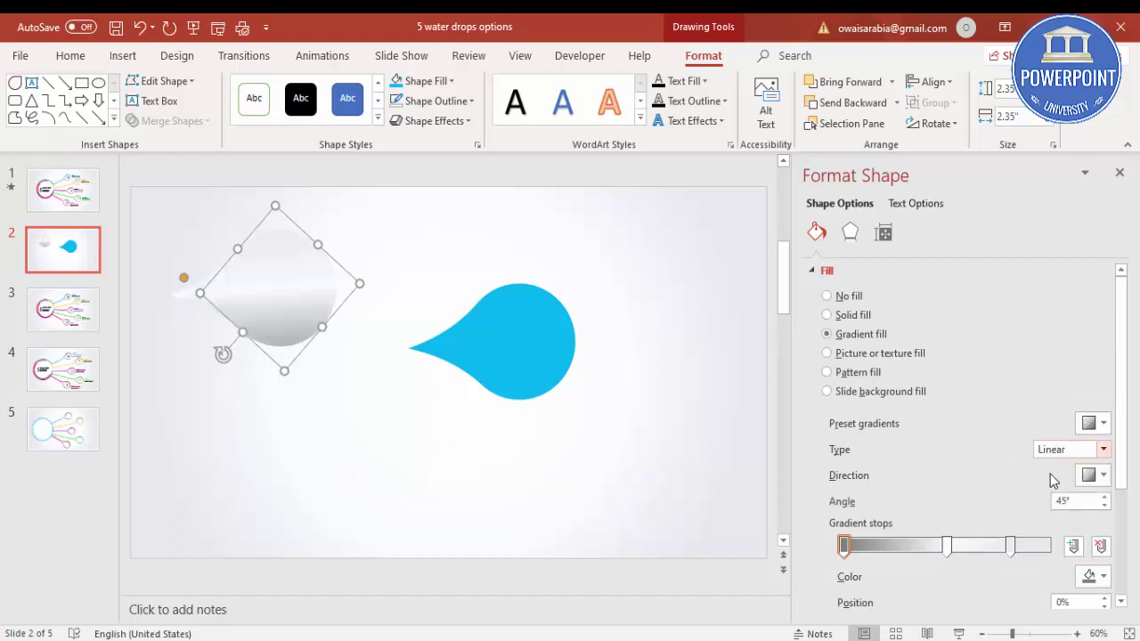
left_click(1096, 475)
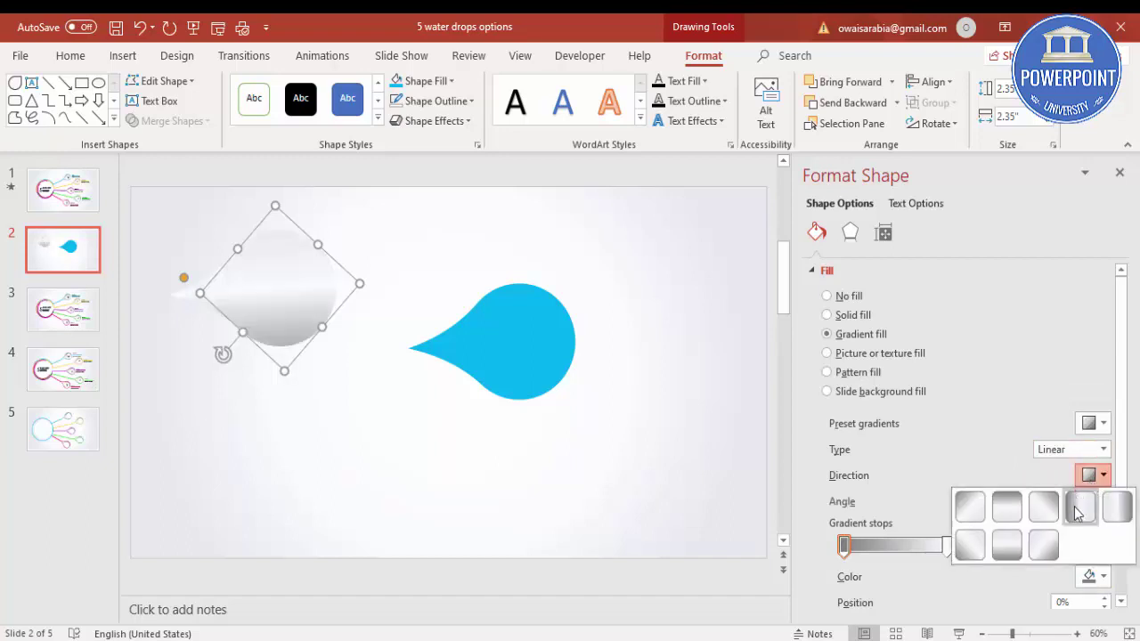
left_click(969, 511)
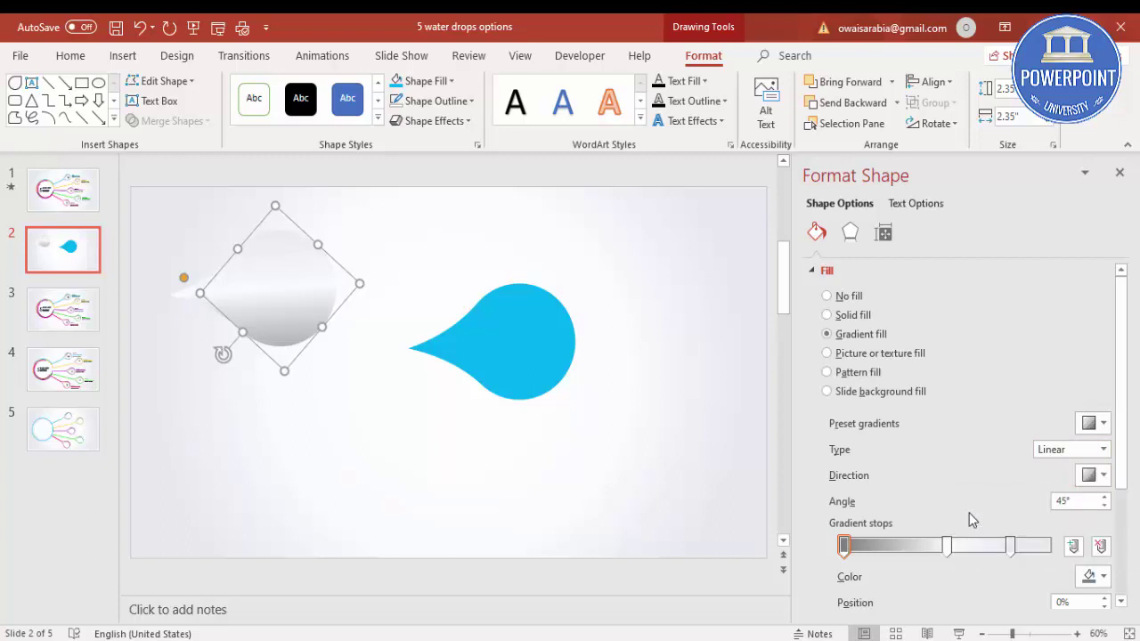
Step: Colour the gradient stops alternately: 22% white, 50% grey, 63% white, 81% grey
left_click(889, 546)
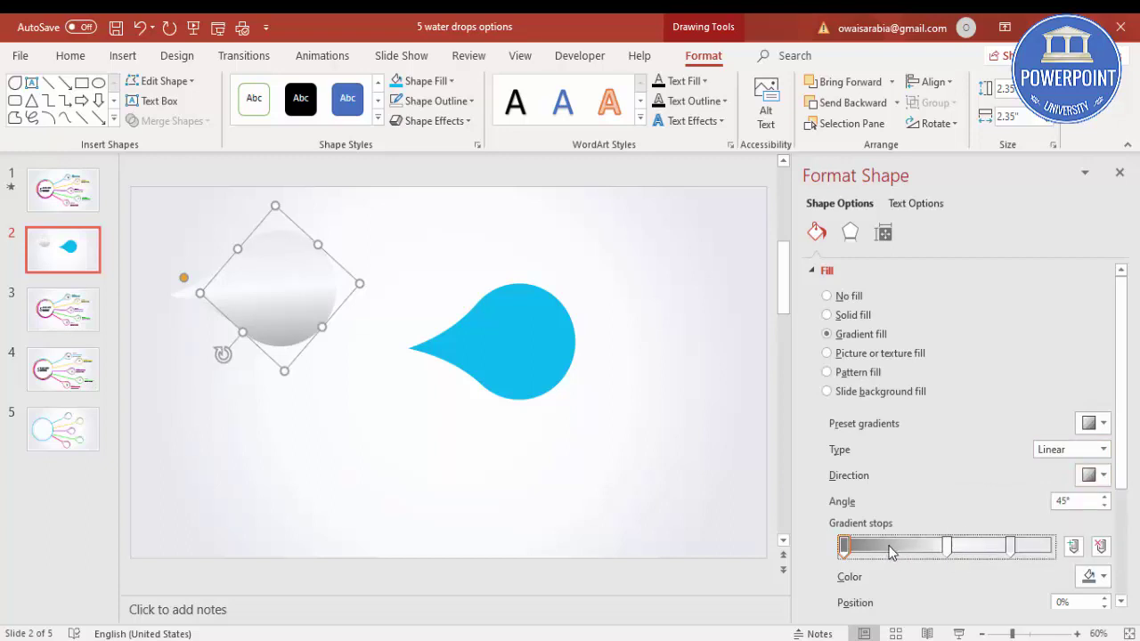
left_click(1092, 576)
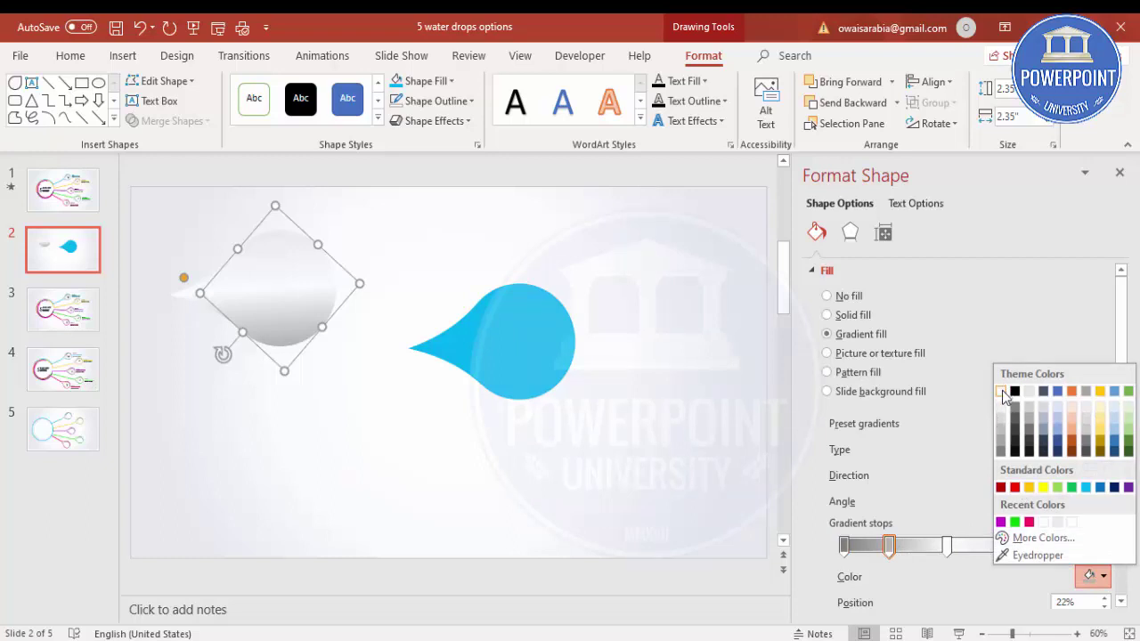
left_click(1001, 392)
left_click(947, 546)
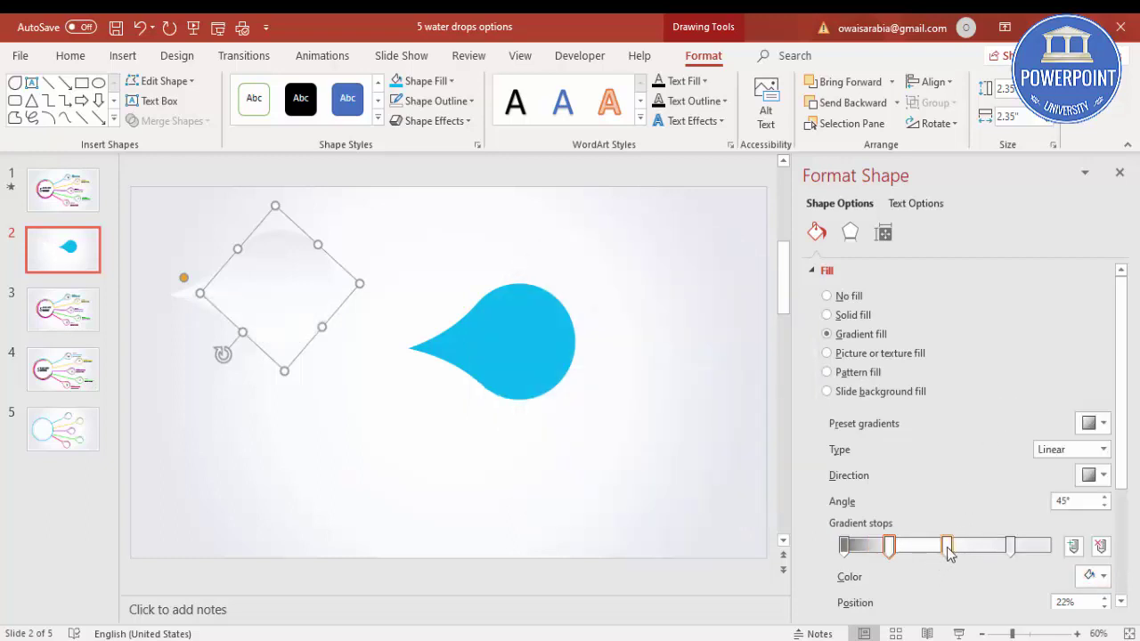
left_click(1104, 576)
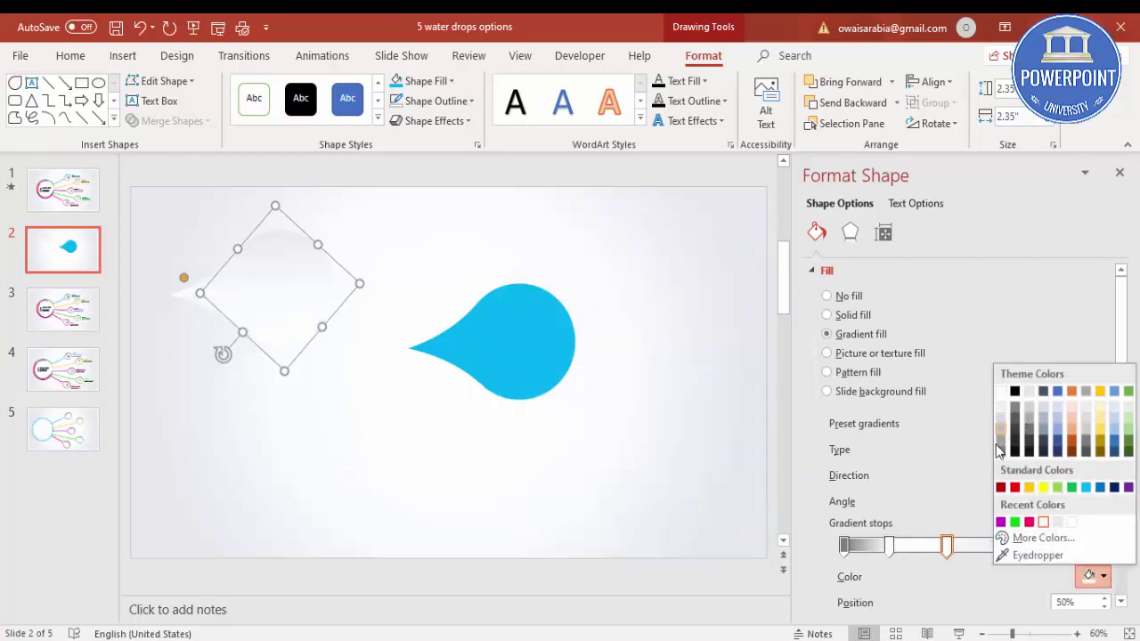
left_click(1000, 452)
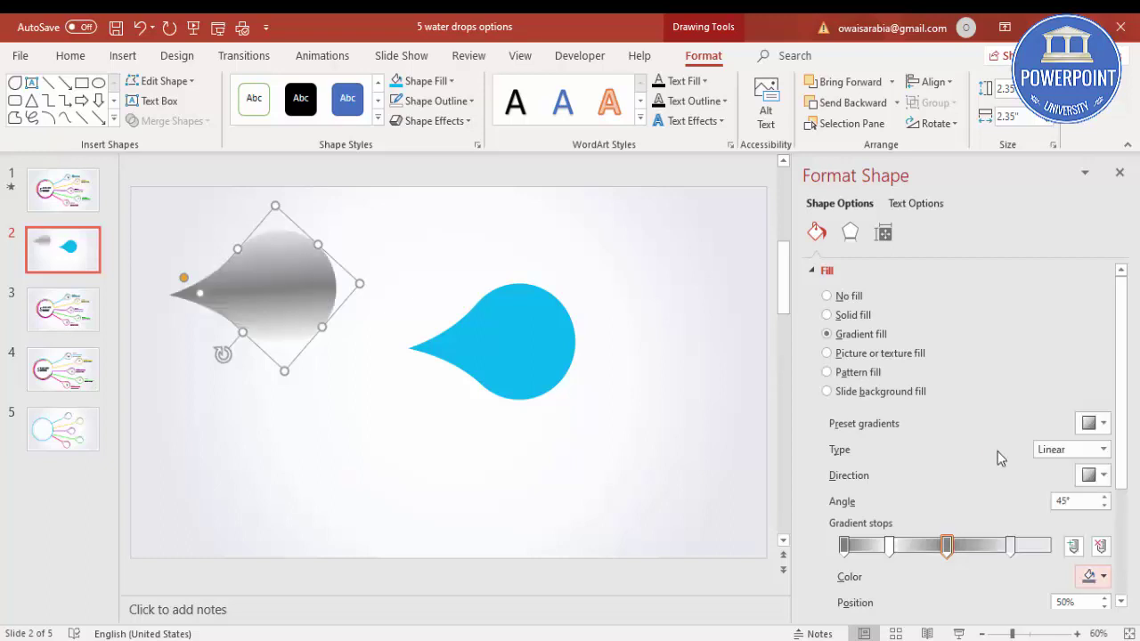
left_click(972, 545)
left_click(1104, 576)
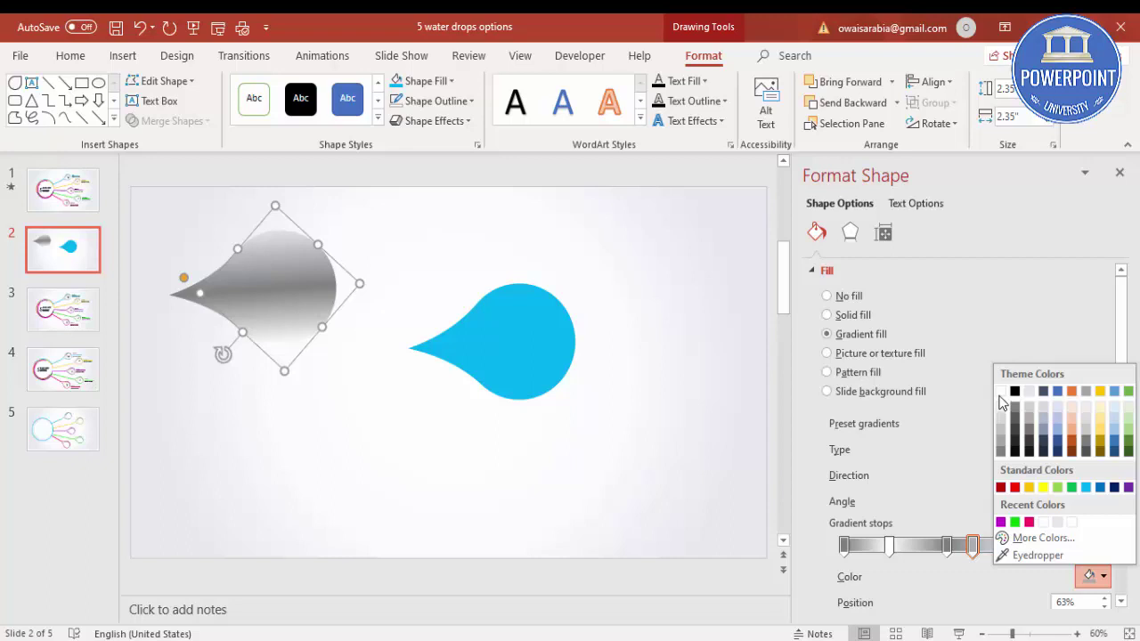
left_click(999, 396)
left_click(1013, 546)
left_click(1094, 576)
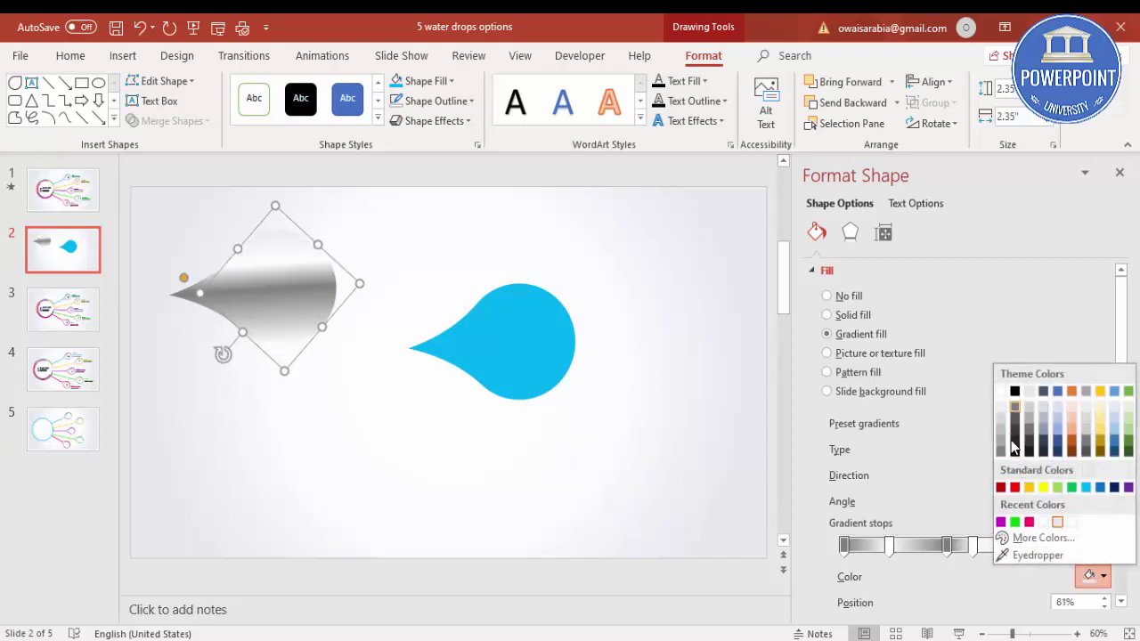
left_click(1001, 453)
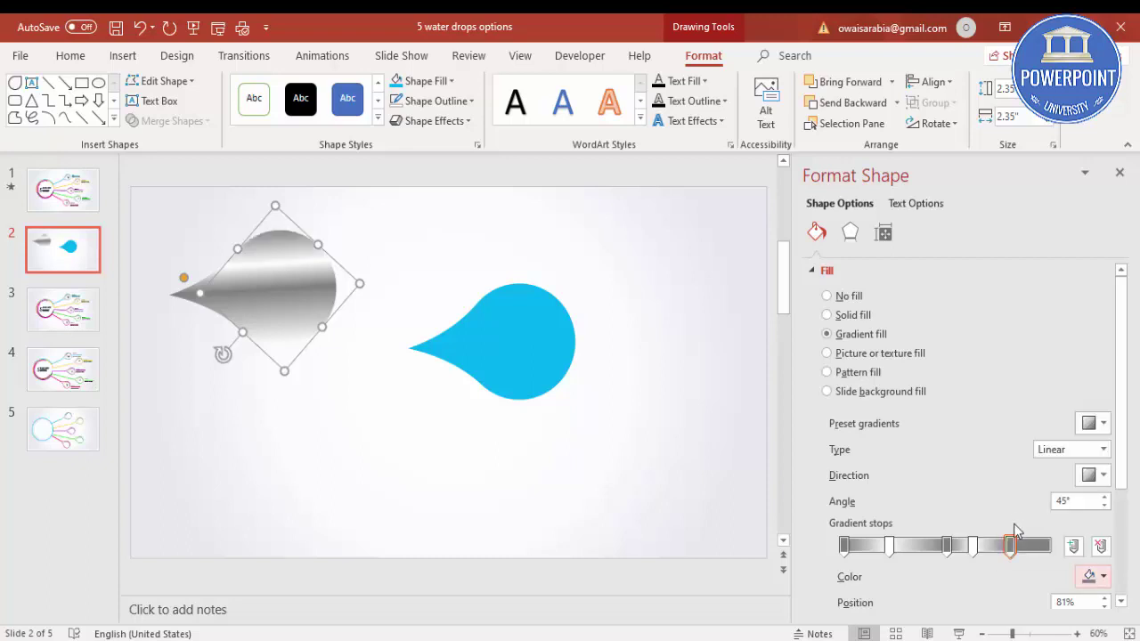
Step: Move the 22% stop to 41%, delete the 53% stop, recolour the 100% stop, and set the angle to 160°
left_click_drag(1010, 545, 1006, 545)
left_click(889, 546)
mouse_move(889, 546)
left_mouse_down()
mouse_move(970, 554)
mouse_move(955, 554)
left_mouse_up()
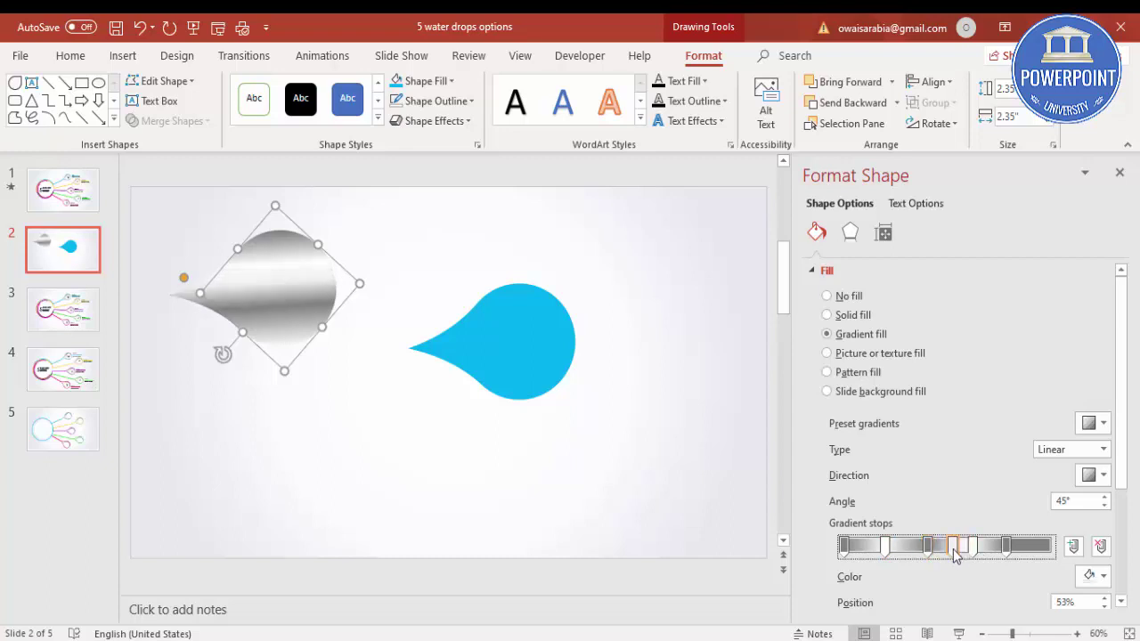
left_click(1101, 546)
left_click(1008, 550)
left_click(1049, 547)
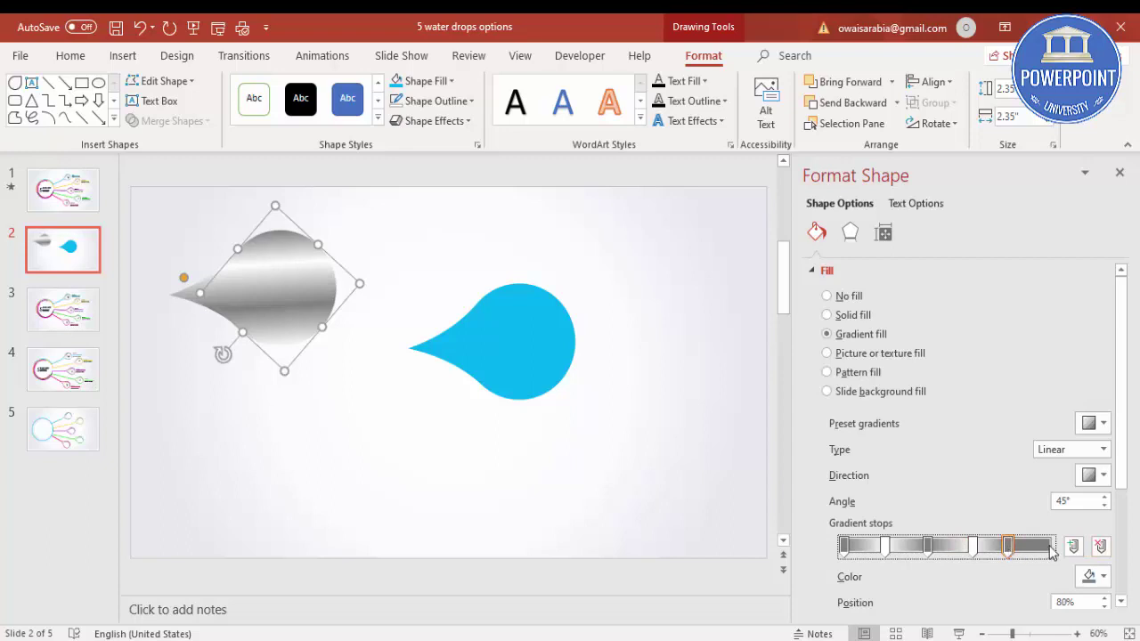
left_click(1091, 576)
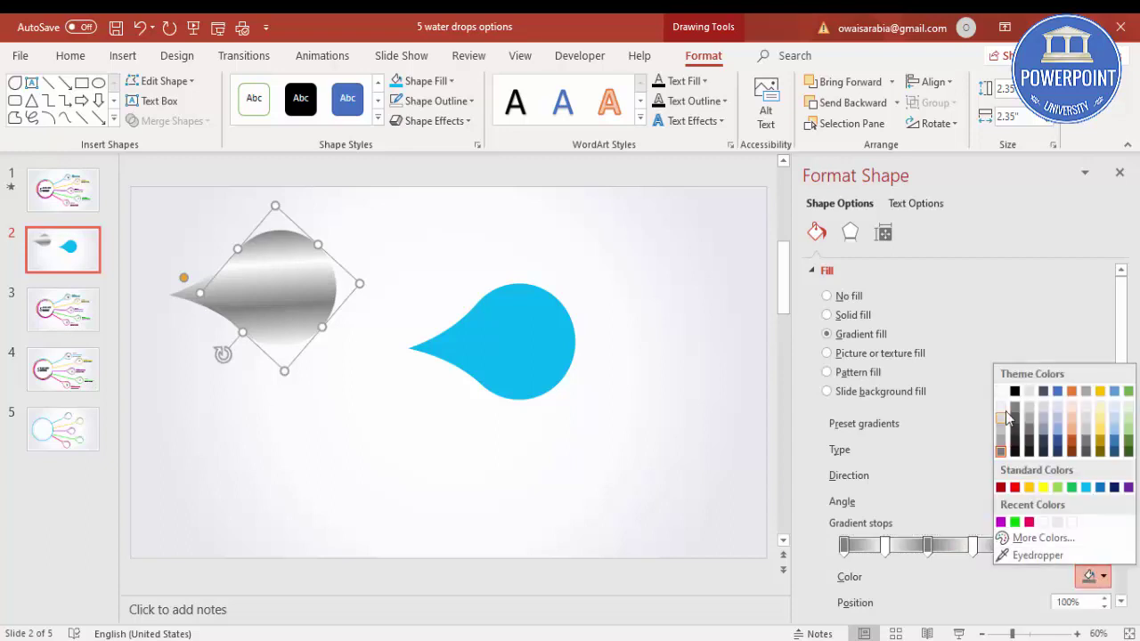
left_click(1004, 411)
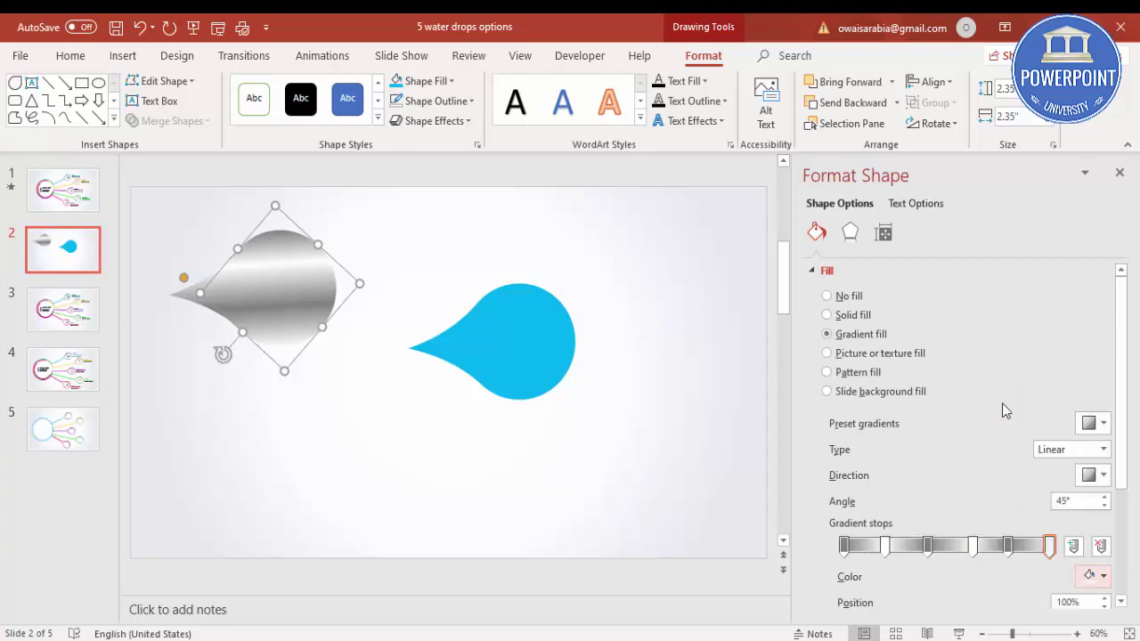
left_click(972, 547)
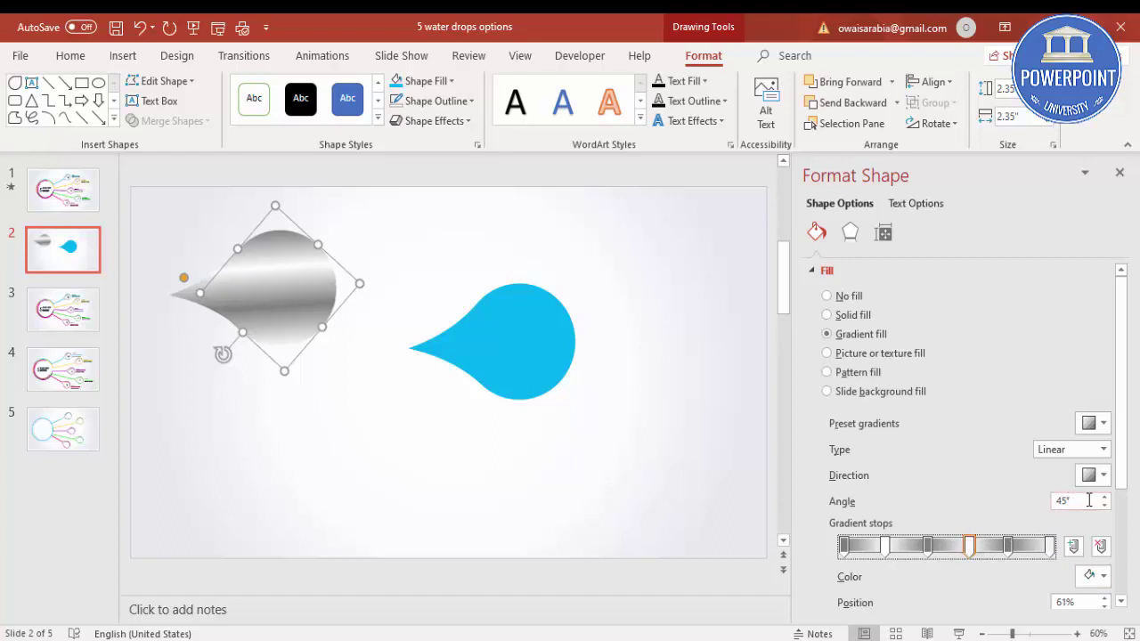
left_click_drag(1105, 502, 1105, 501)
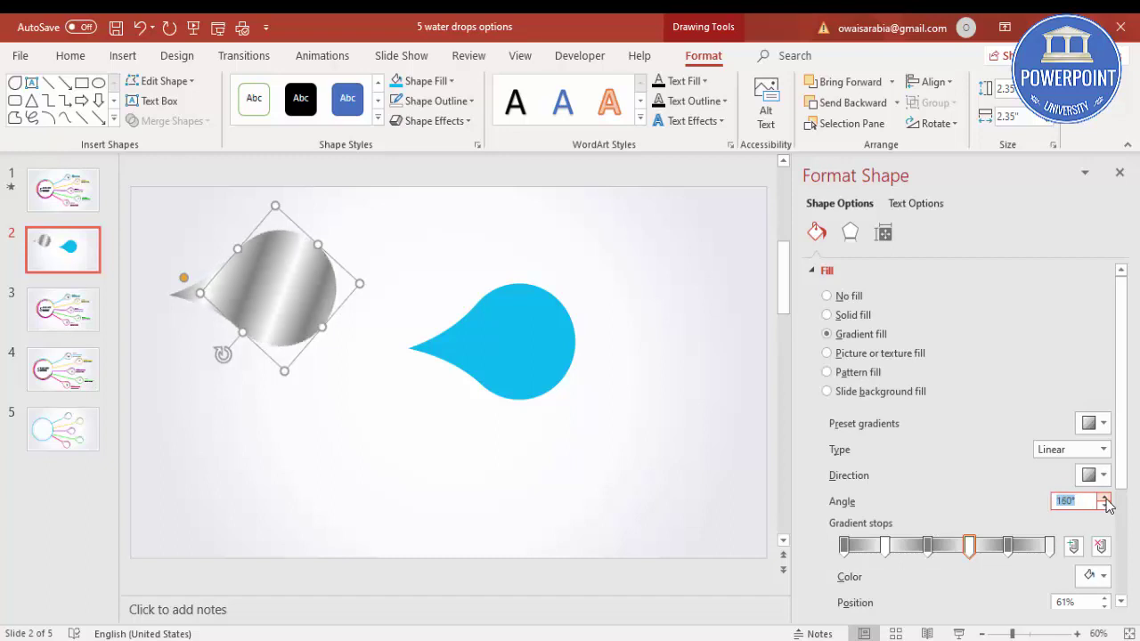
Step: Return the silver drop's gradient angle to 120° and reselect the drop
left_click_drag(1105, 507, 1108, 507)
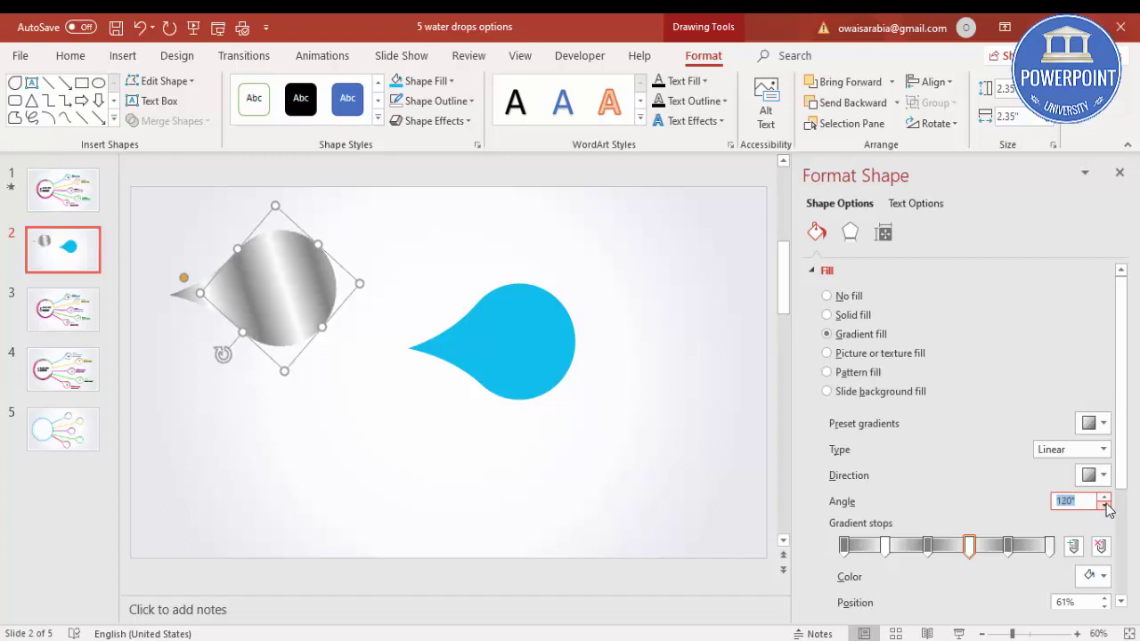
left_click(503, 236)
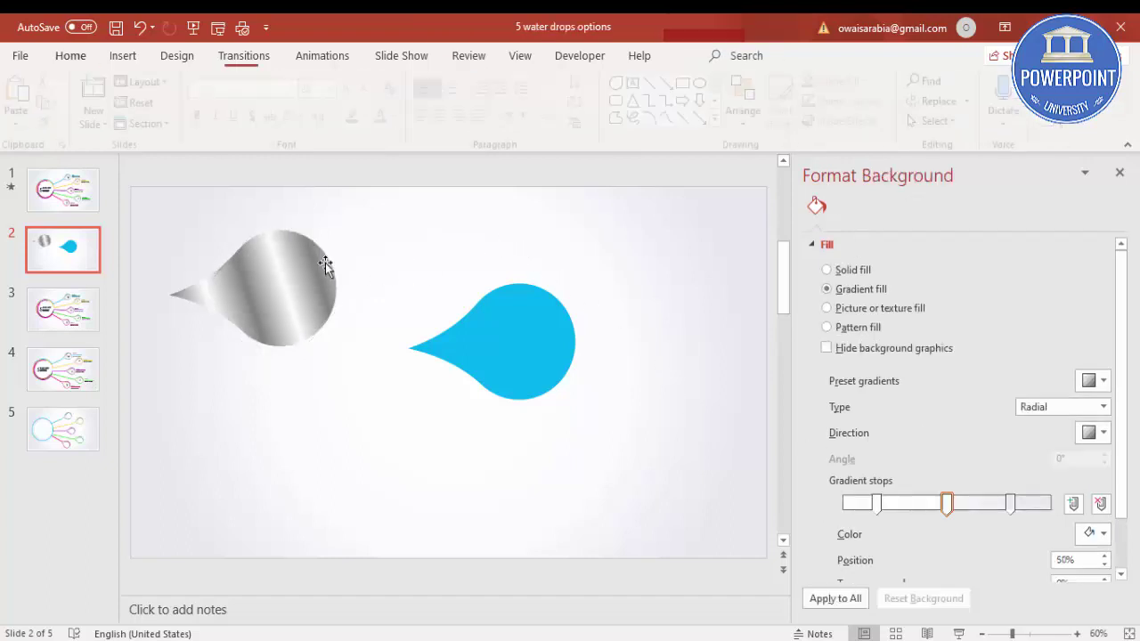
left_click(264, 261)
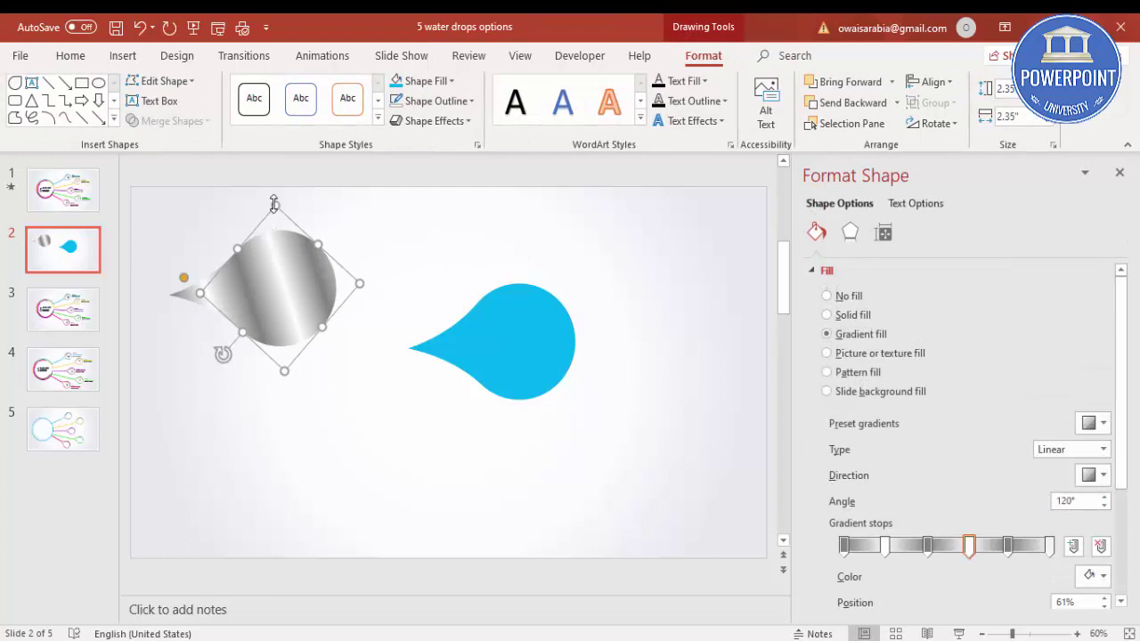
Step: Shrink the silver drop slightly and lay it over the cyan drop
left_click_drag(272, 204, 275, 224)
left_click_drag(292, 278, 521, 321)
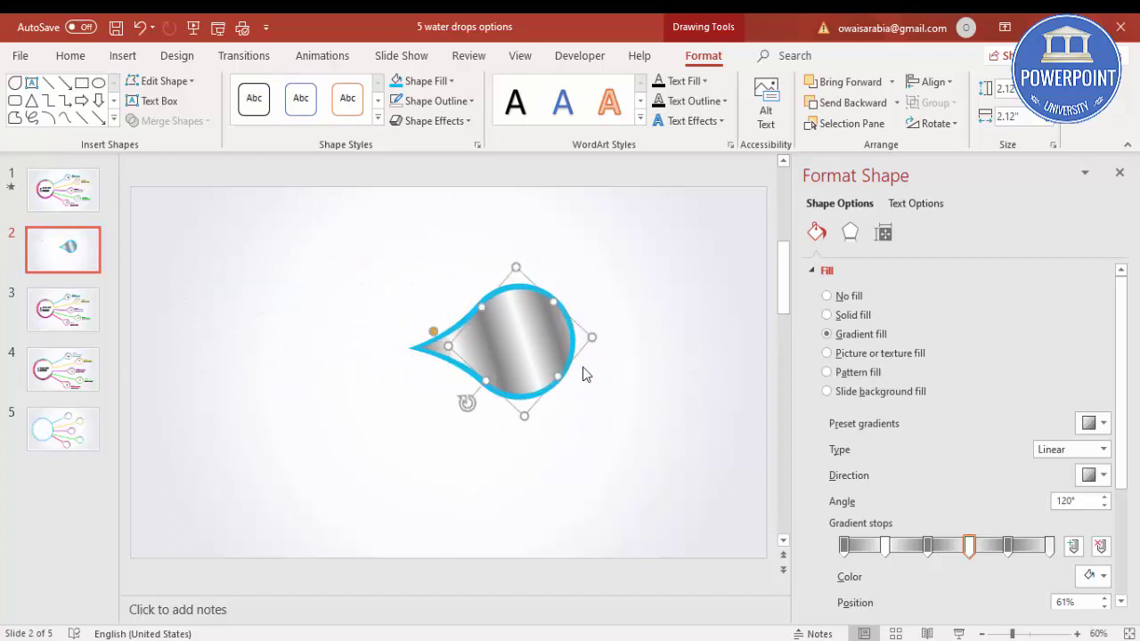
left_click(605, 413)
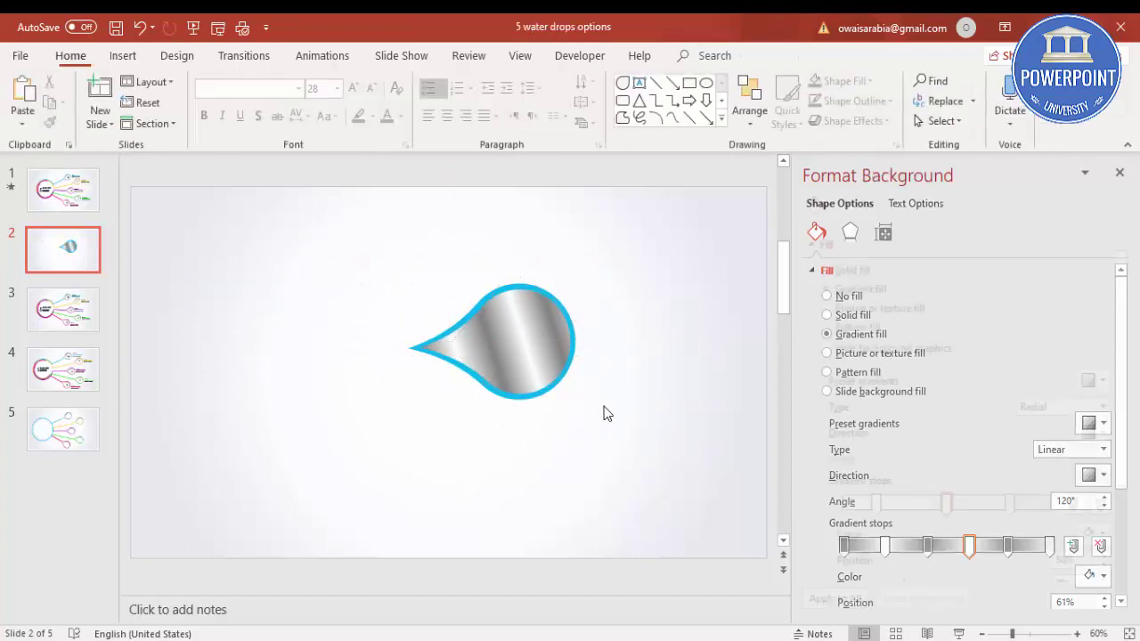
left_click(523, 324)
Step: Centre a white solid-fill copy inside the silver drop to leave a thin silver ring
left_click_drag(523, 323, 629, 410)
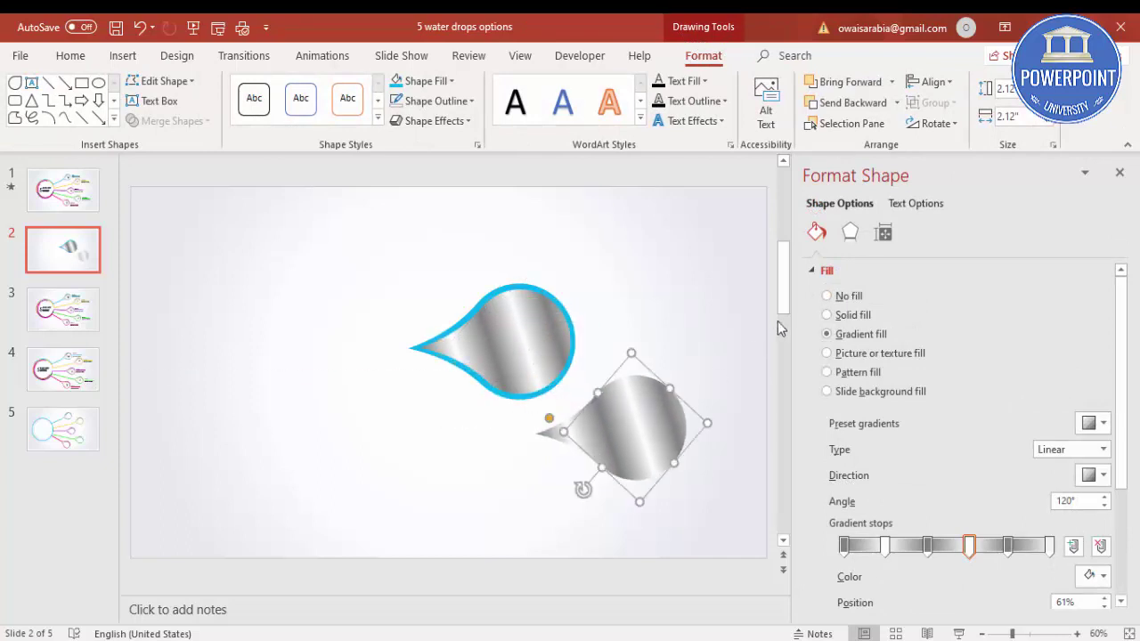
left_click(828, 317)
left_click(1092, 424)
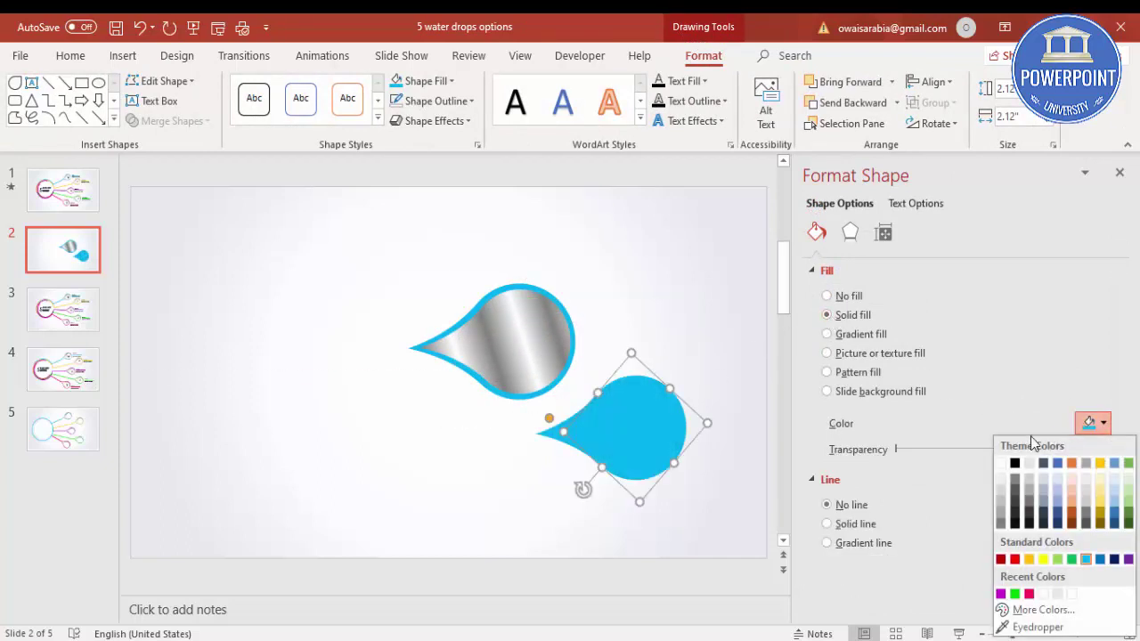
left_click(1000, 463)
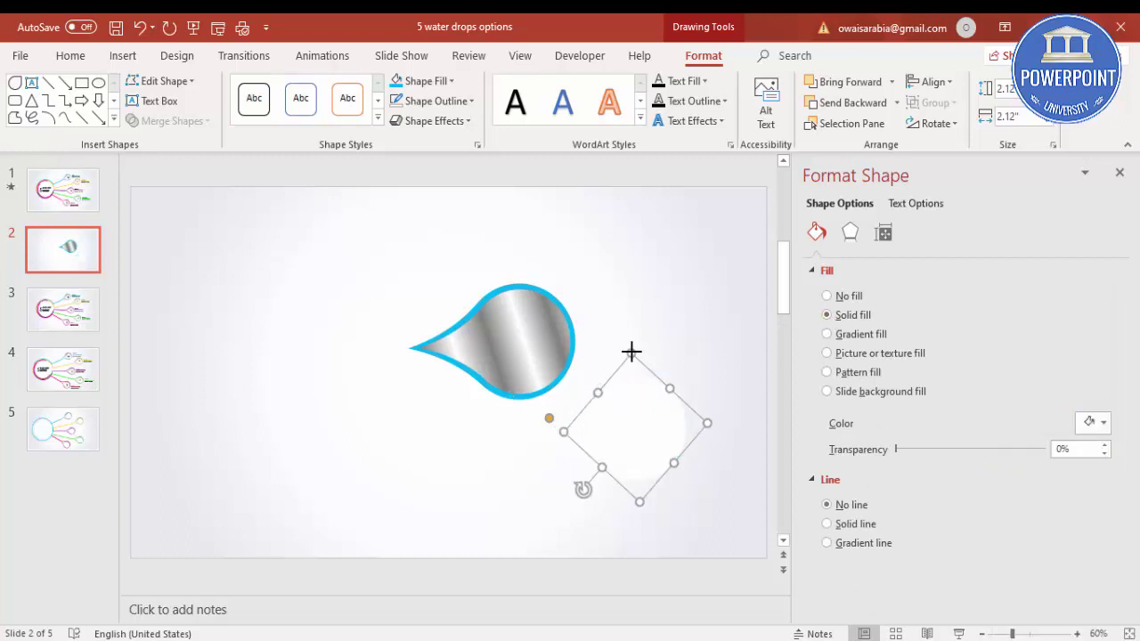
left_click_drag(639, 372, 517, 282)
left_click_drag(521, 335, 524, 336)
left_click(631, 300)
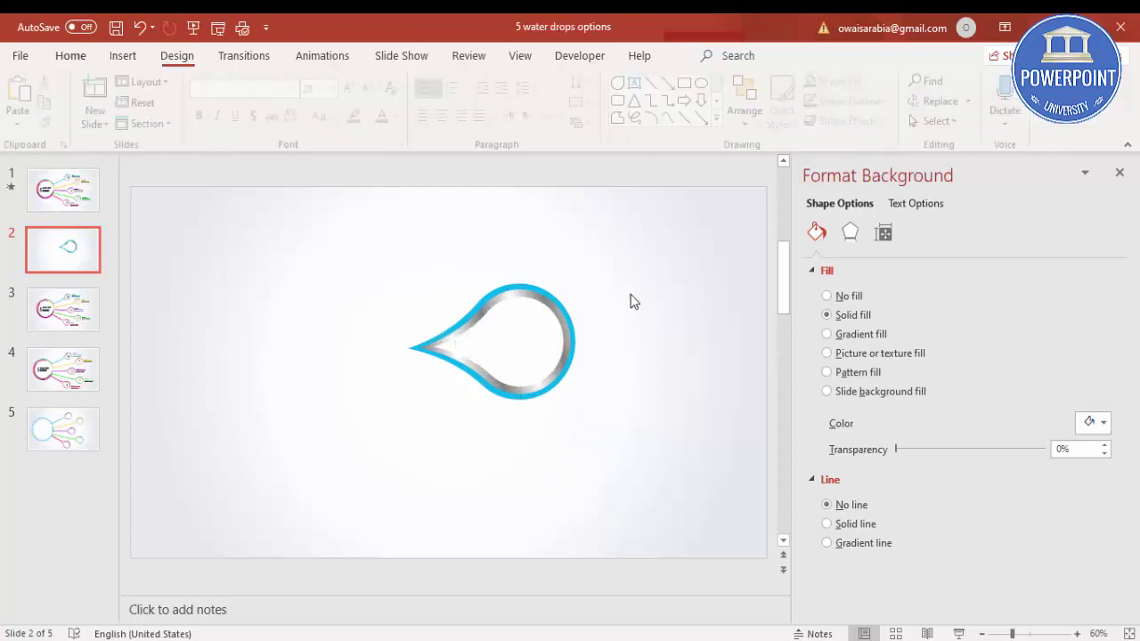
left_click(125, 57)
Step: Draw a 1.51" oval circle centred in the drop's rounded end
left_click(265, 96)
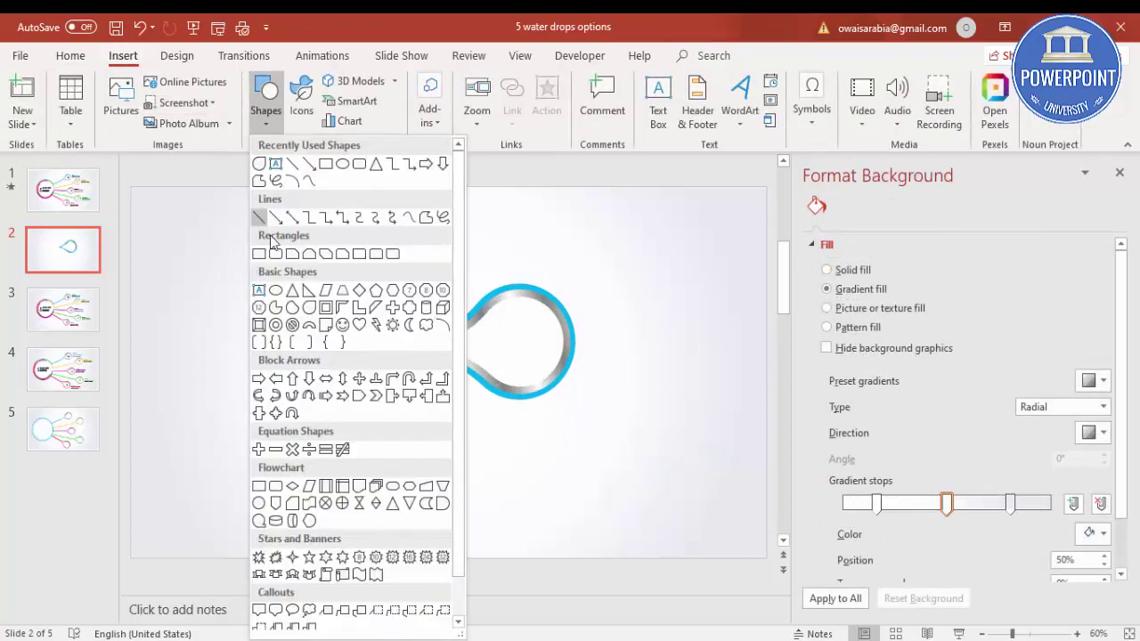
left_click(312, 307)
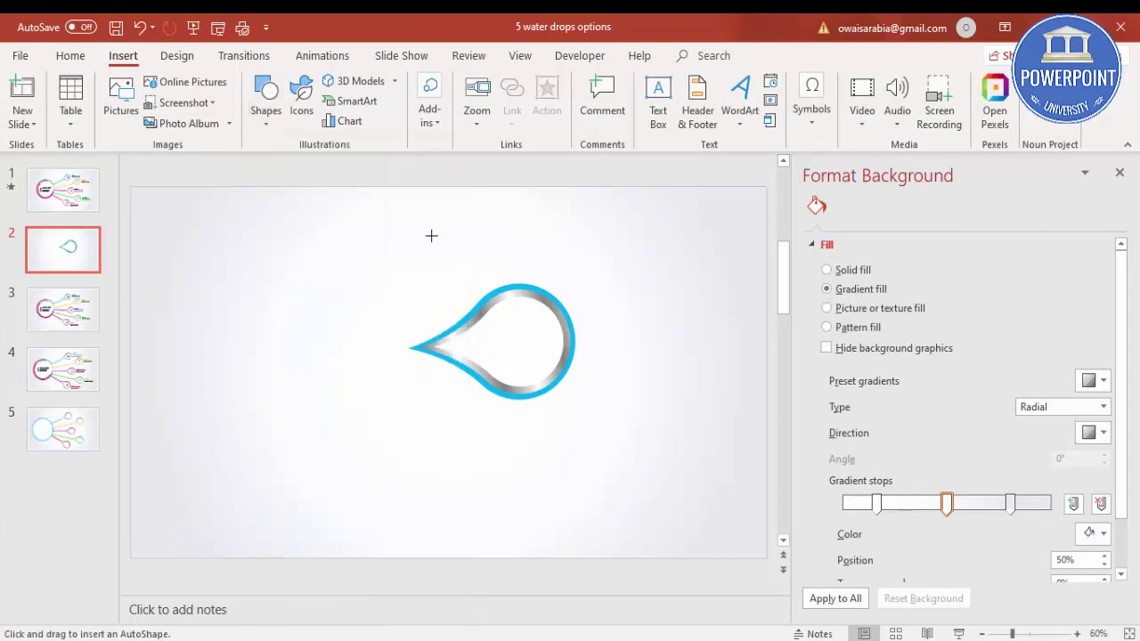
left_click_drag(431, 237, 519, 330)
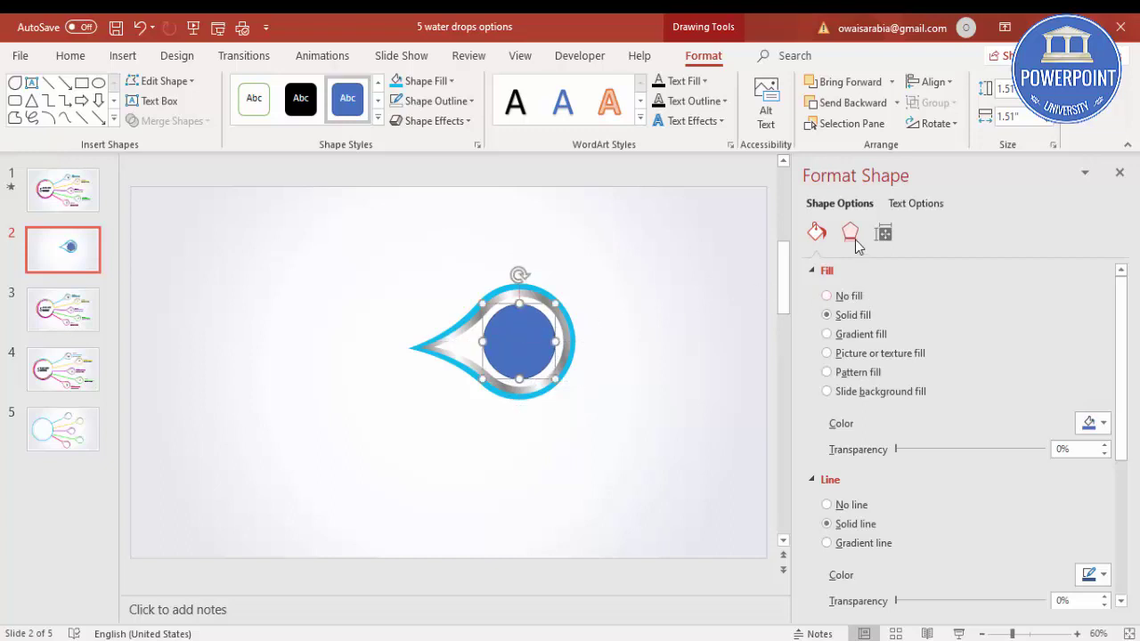
Step: Fill the inner circle white and remove its outline
left_click(436, 79)
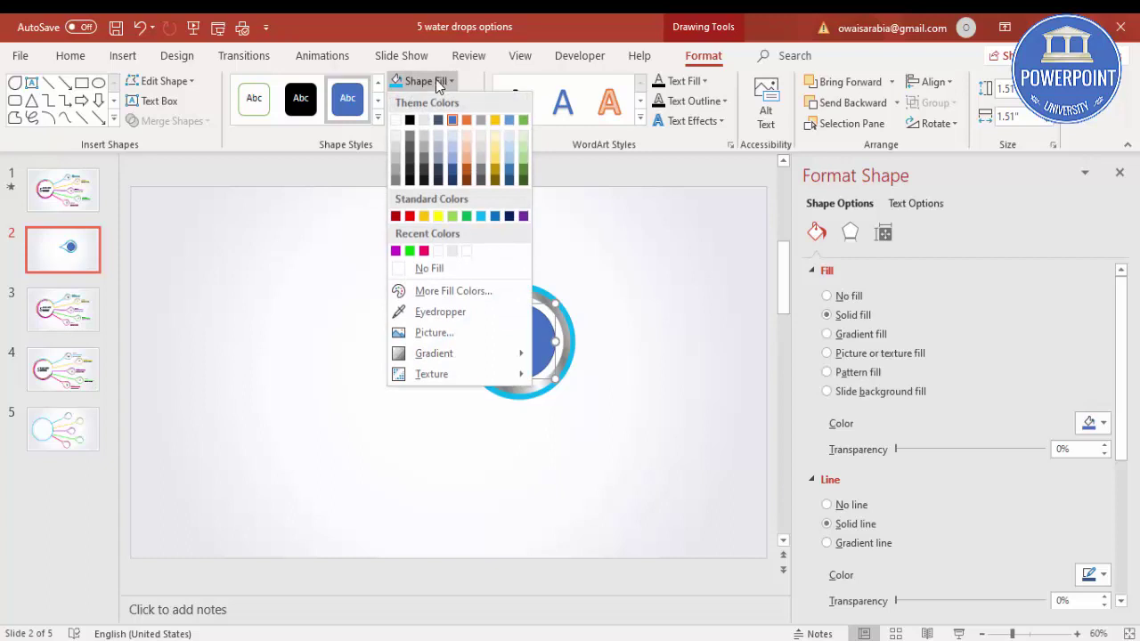
left_click(396, 120)
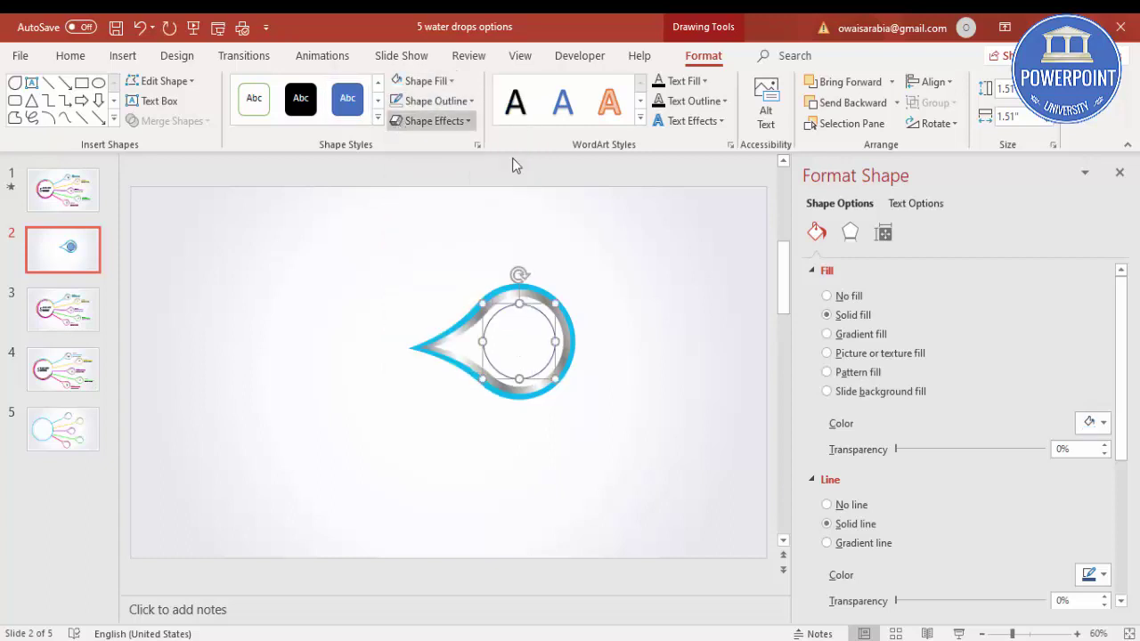
left_click(435, 101)
left_click(436, 290)
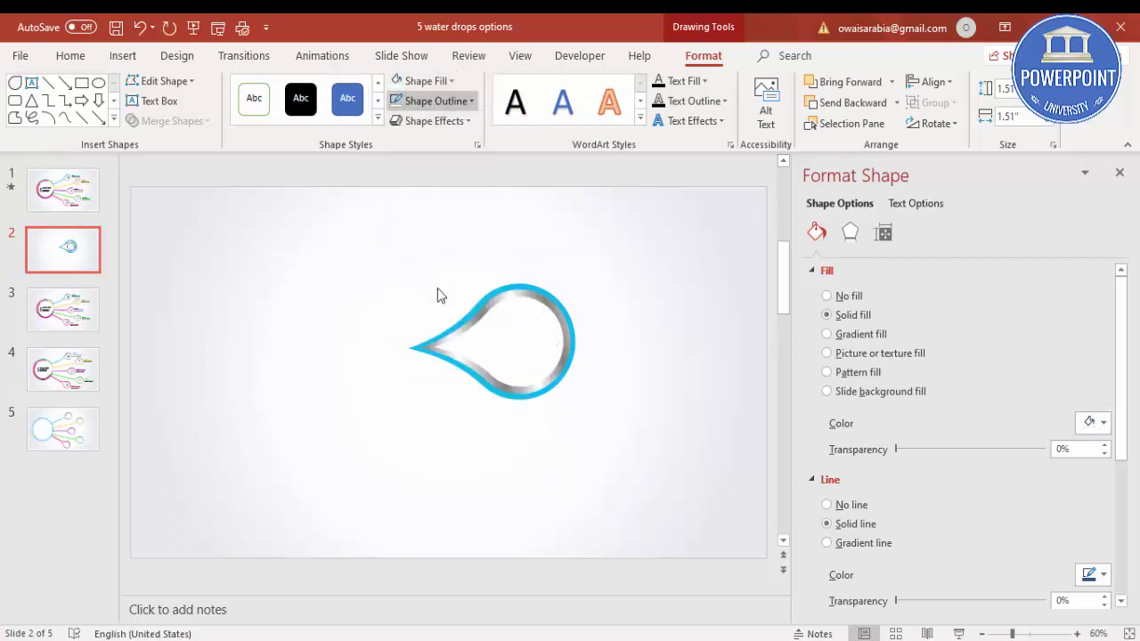
Step: Give the inner circle an inner shadow with 71% transparency, 14 pt blur and 0 pt distance
left_click(854, 235)
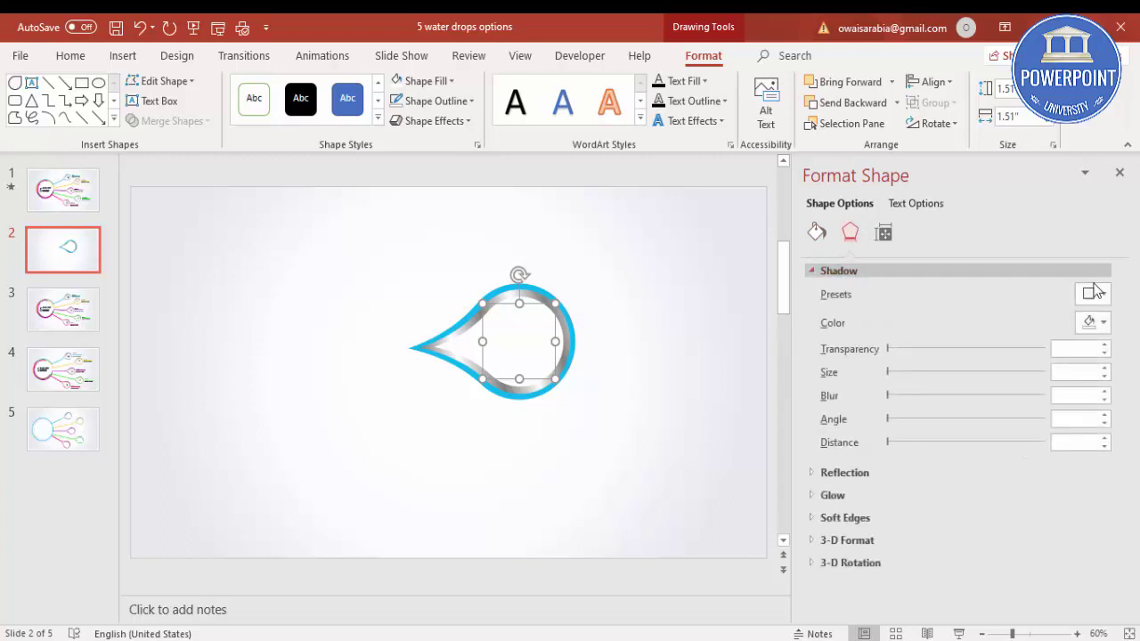
left_click(1102, 294)
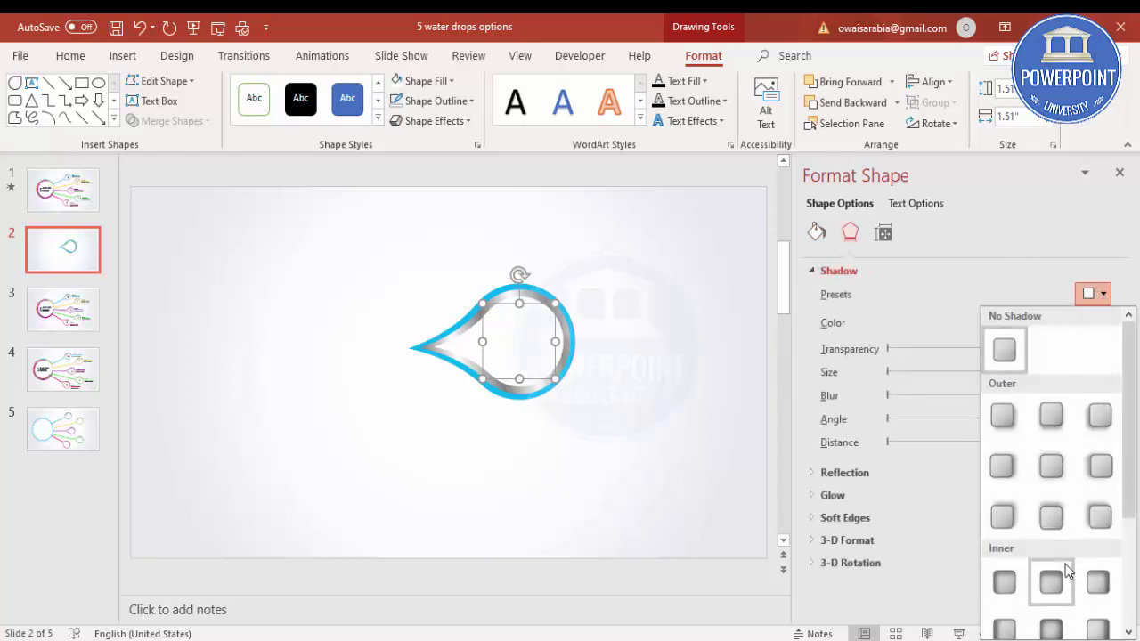
scroll(1068, 594, "down", 3)
left_click(1053, 451)
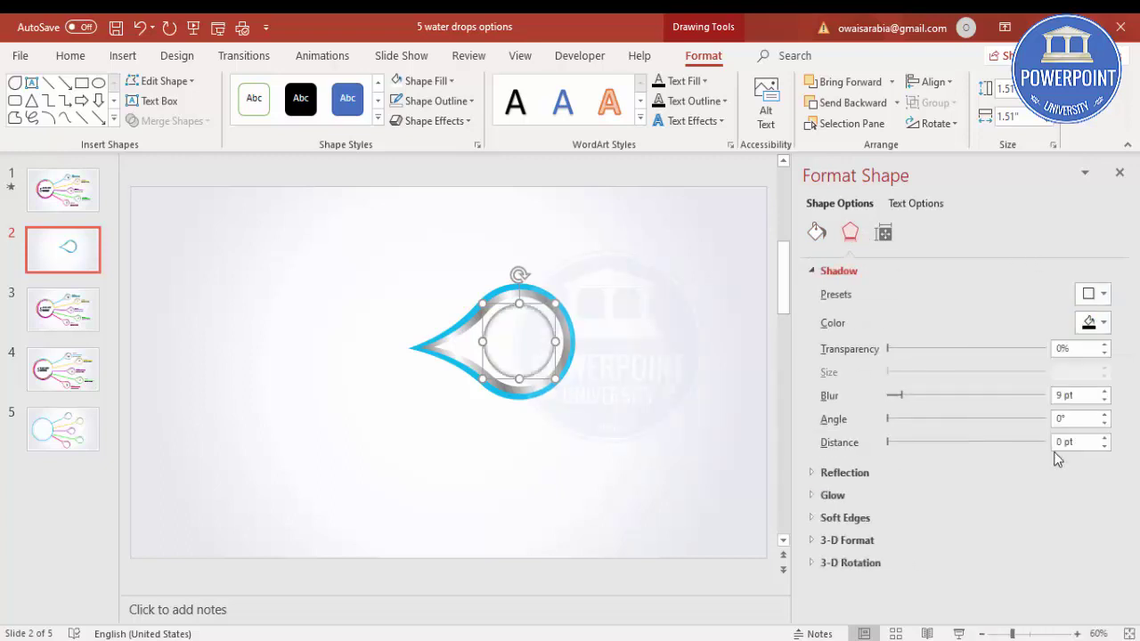
left_click(1104, 346)
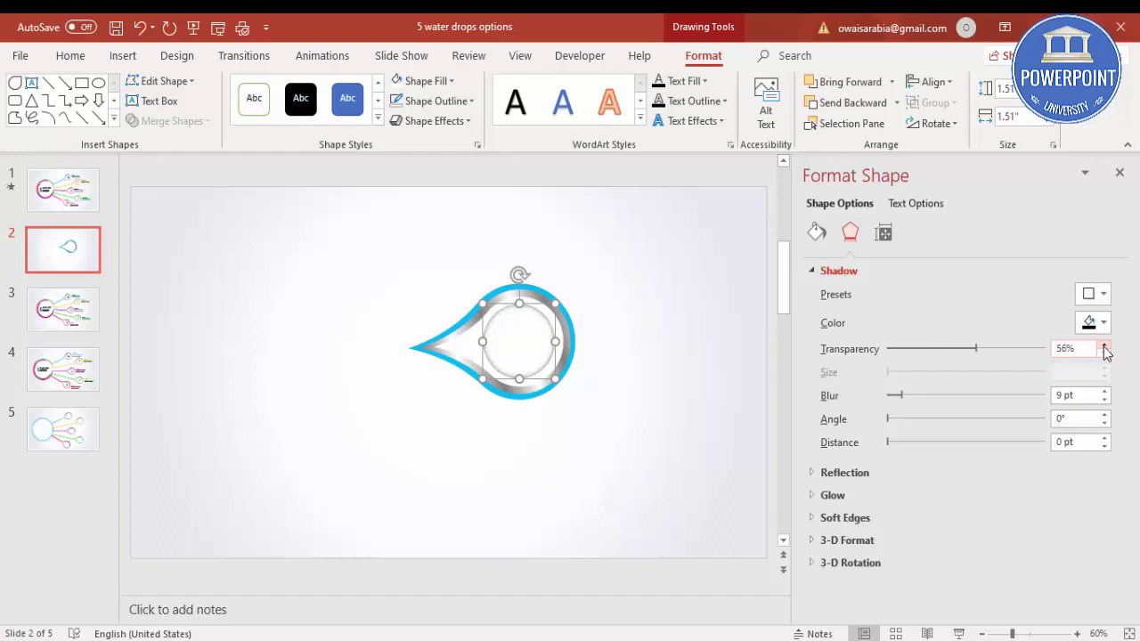
left_click(1105, 392)
left_click(594, 375)
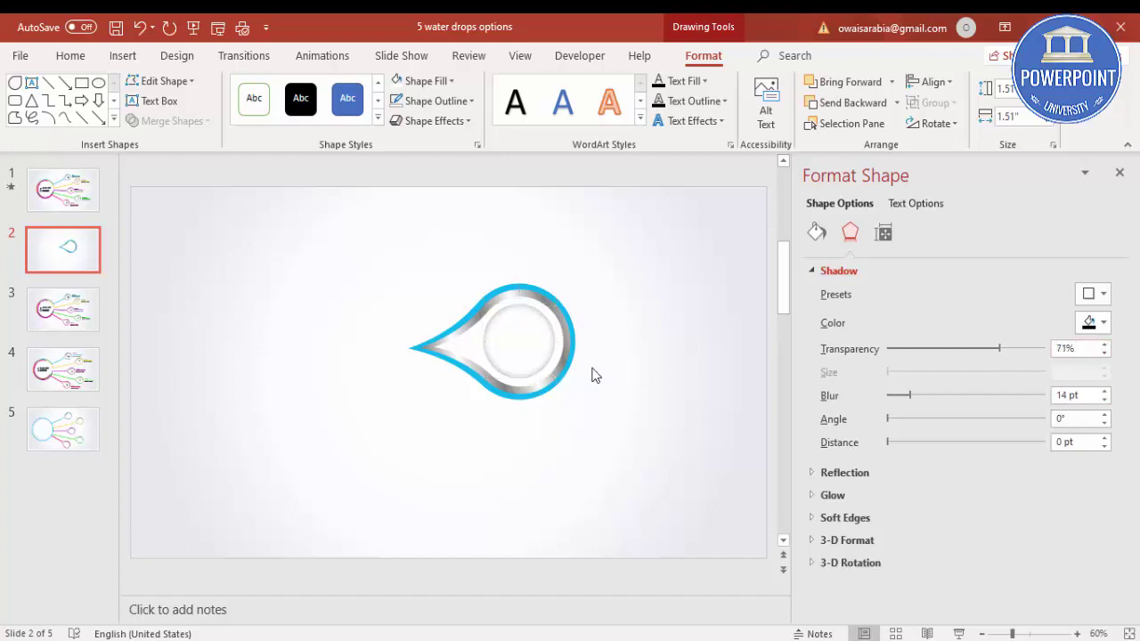
left_click(522, 337)
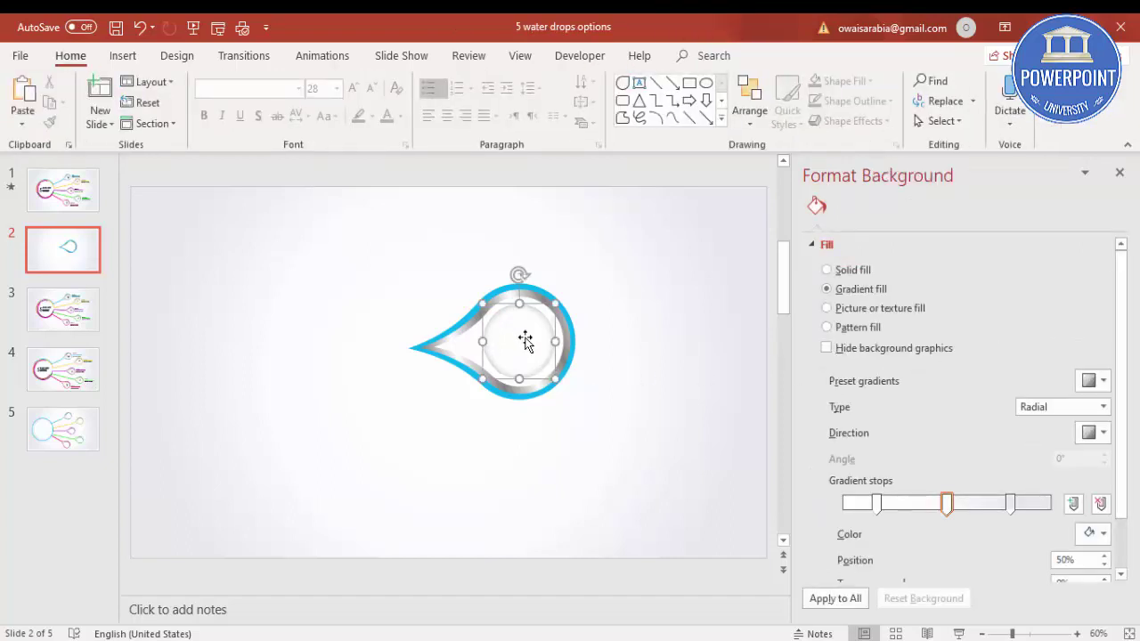
Step: Marquee-select the drop, ring and inner circle and group them into one 2.35" icon
left_click(605, 373)
mouse_move(680, 454)
left_mouse_down()
mouse_move(328, 326)
mouse_move(249, 234)
left_mouse_up()
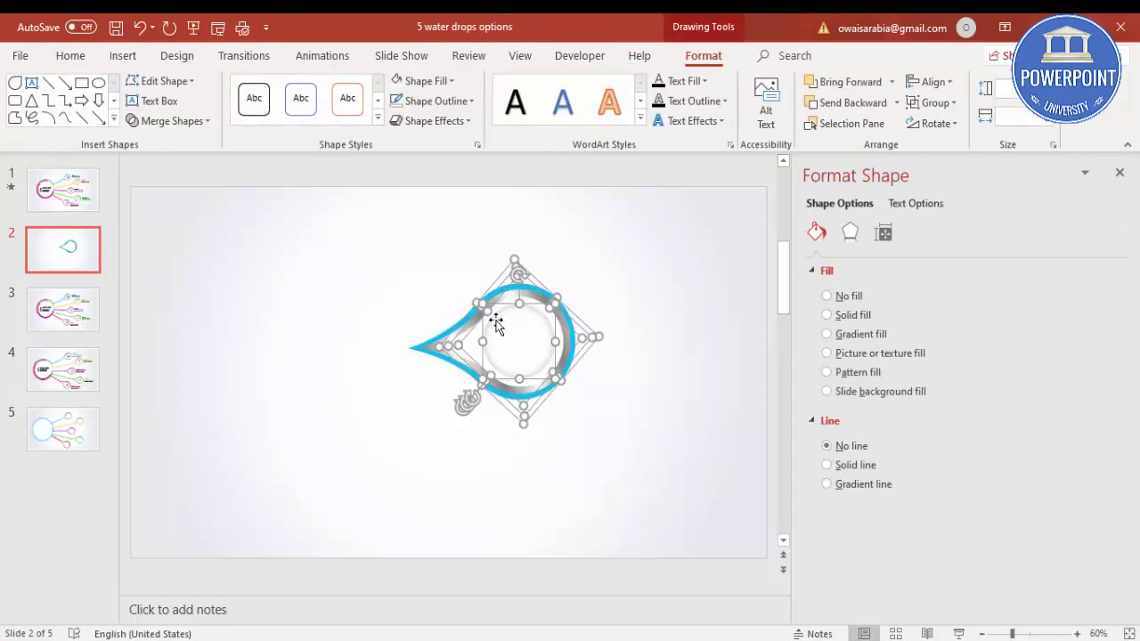
left_click(527, 342)
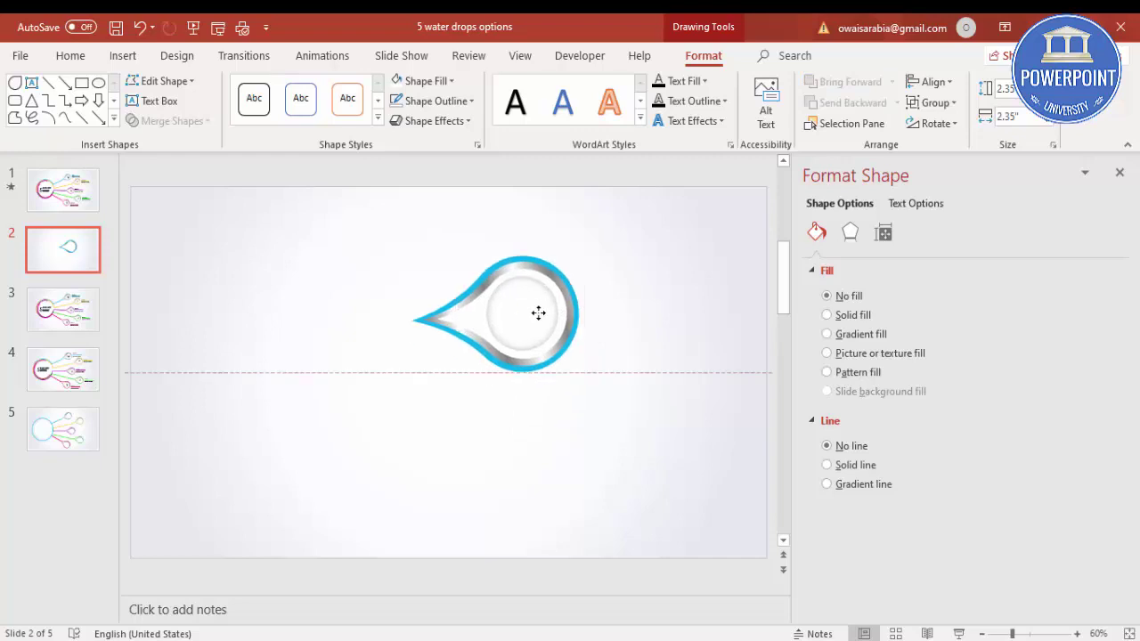
left_click(530, 331)
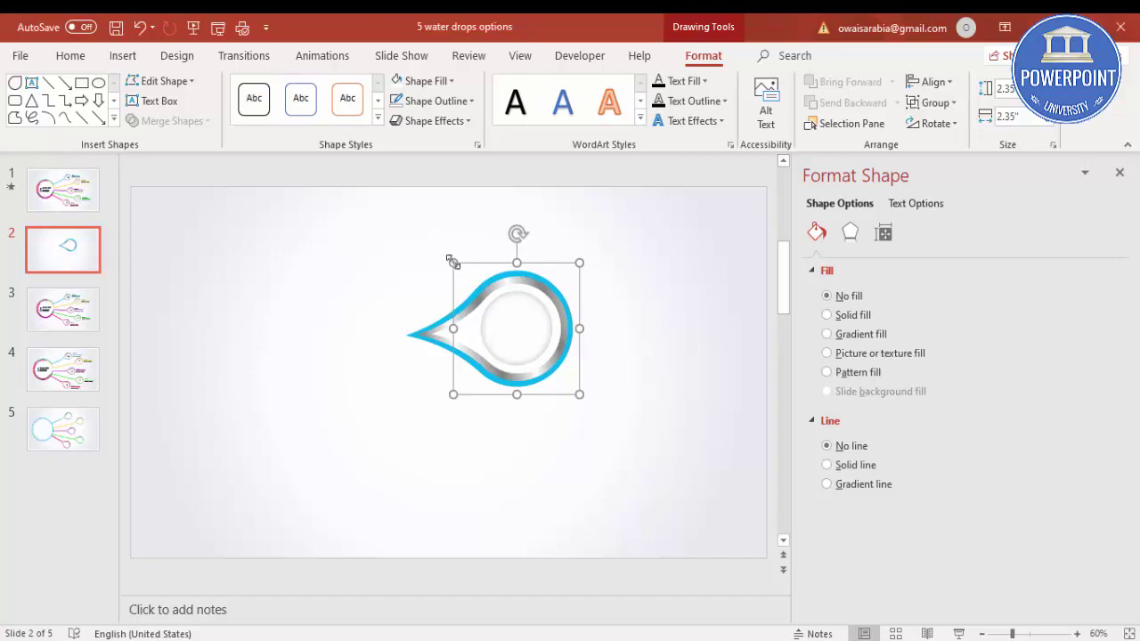
Step: Resize the drop icon to 1.36", move it up-right, and tilt it slightly
left_click_drag(453, 261, 508, 324)
left_click_drag(570, 359, 553, 271)
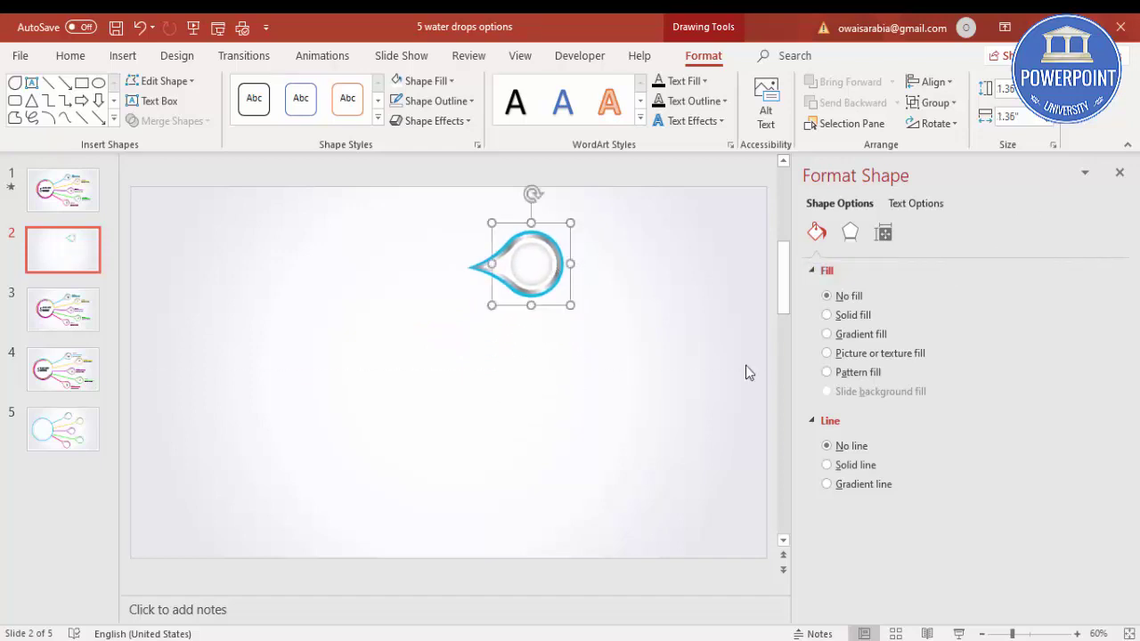
left_click_drag(797, 398, 952, 400)
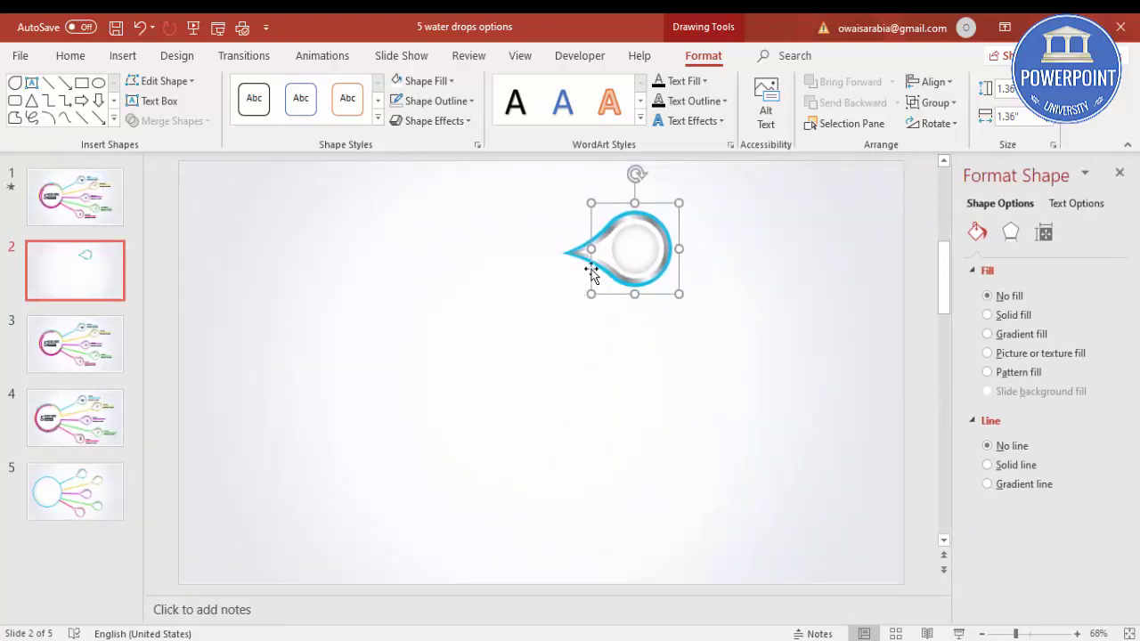
left_click_drag(636, 173, 624, 173)
left_click_drag(633, 262, 640, 259)
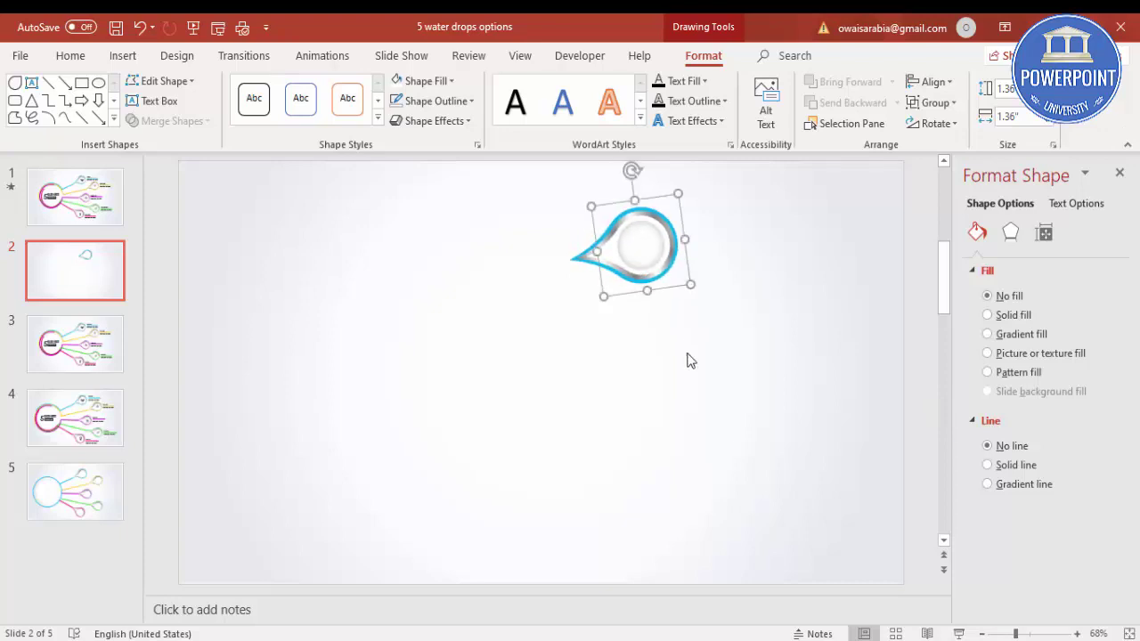
left_click(125, 57)
left_click(266, 118)
Step: Draw a large circle on the slide's left, fill it white, and remove its outline
left_click(276, 290)
left_click_drag(249, 288, 395, 439)
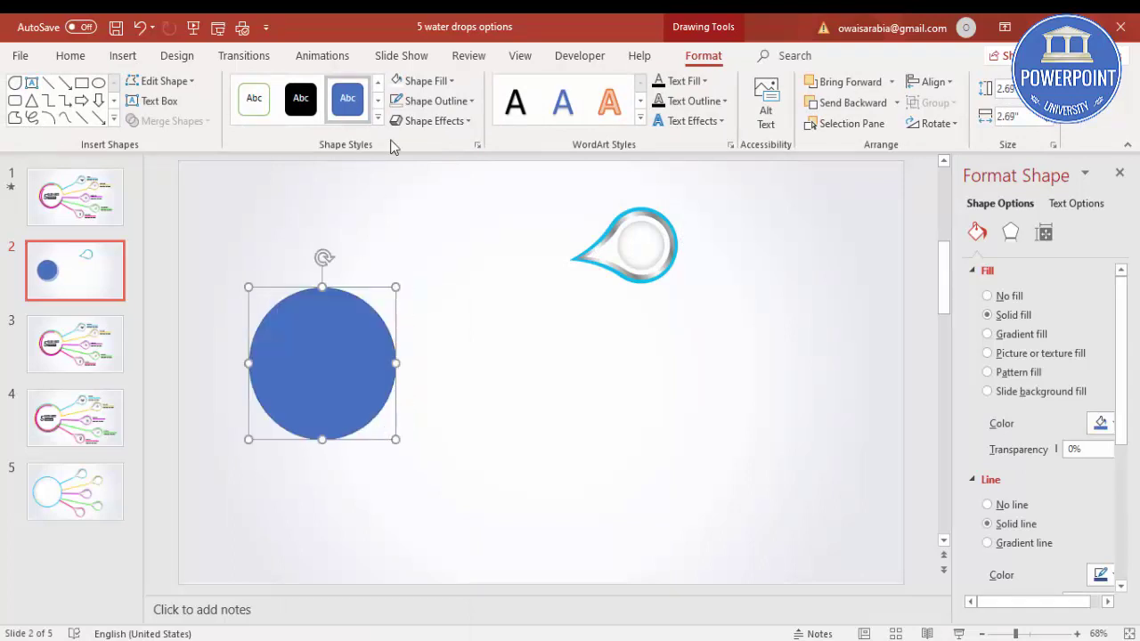
left_click(397, 82)
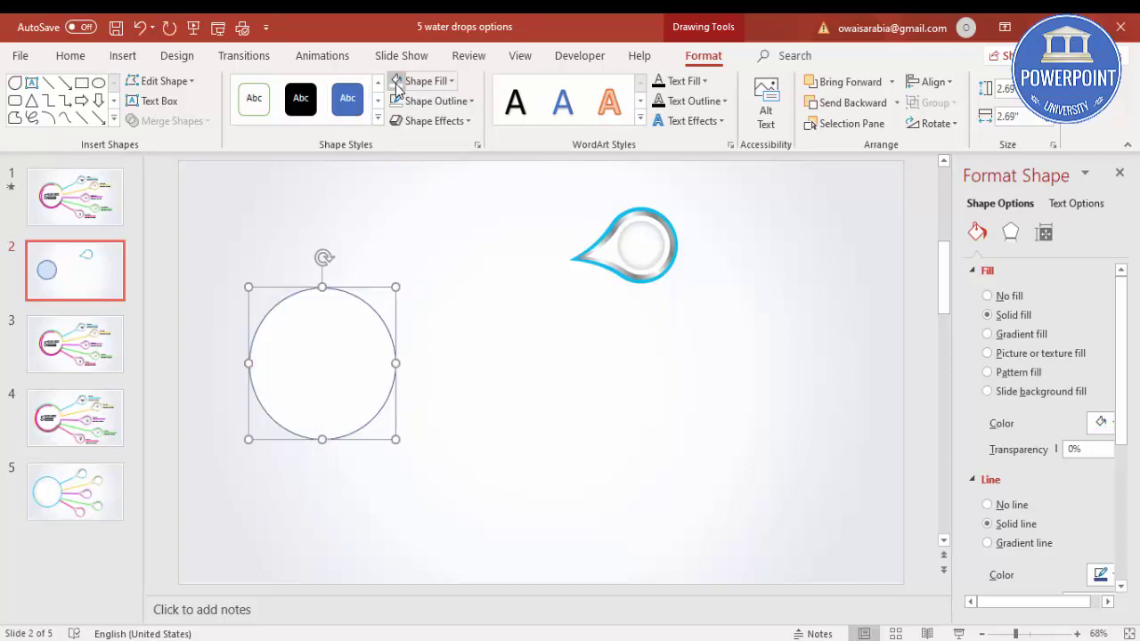
left_click(471, 101)
left_click(433, 291)
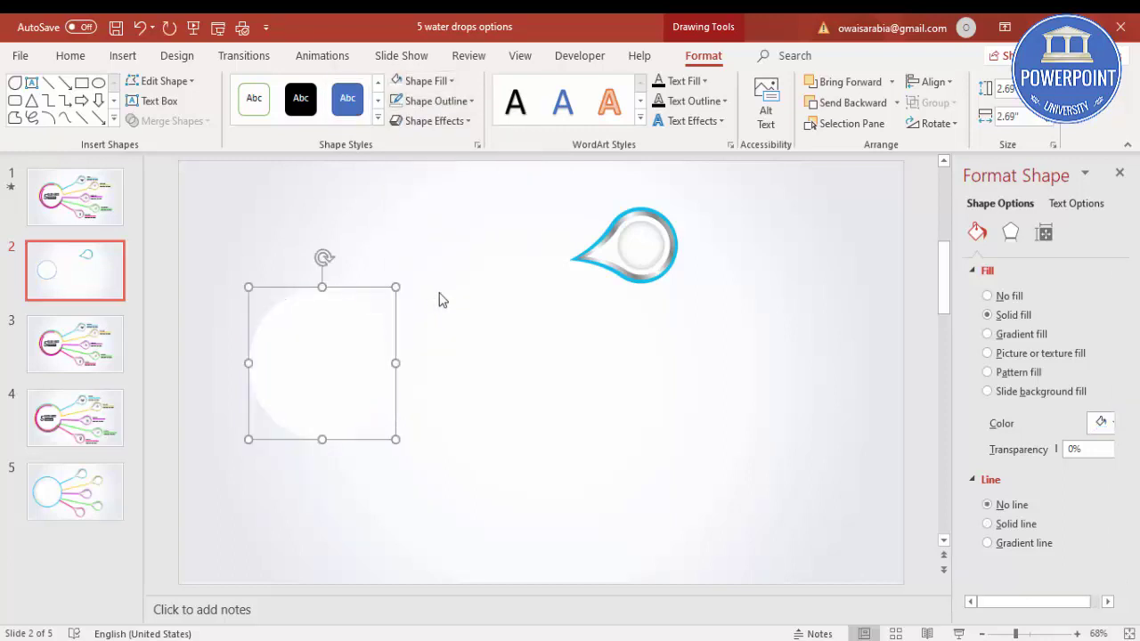
Step: Apply an inner shadow preset to the large circle and raise its blur to 32 pt
left_click(1010, 232)
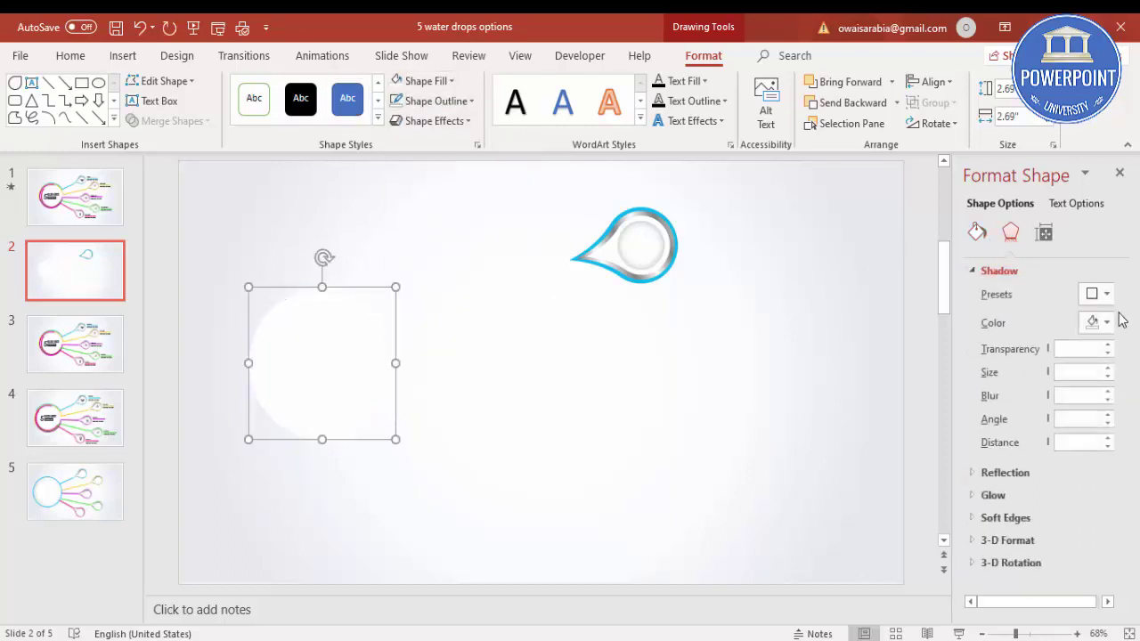
left_click(1109, 298)
scroll(1051, 579, "down", 3)
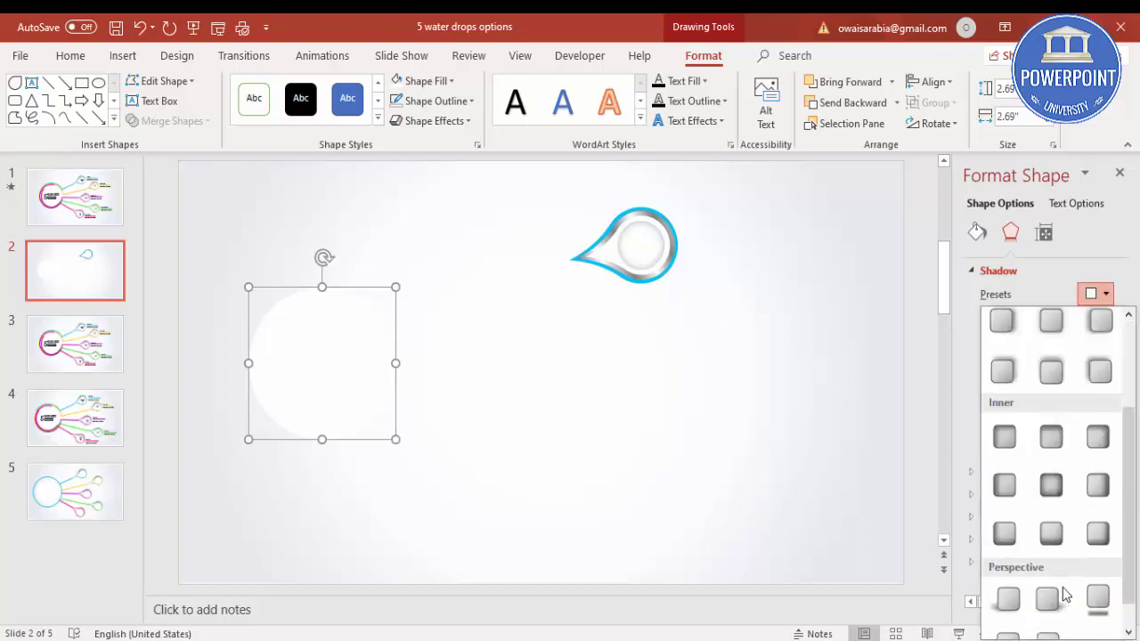
left_click(1052, 485)
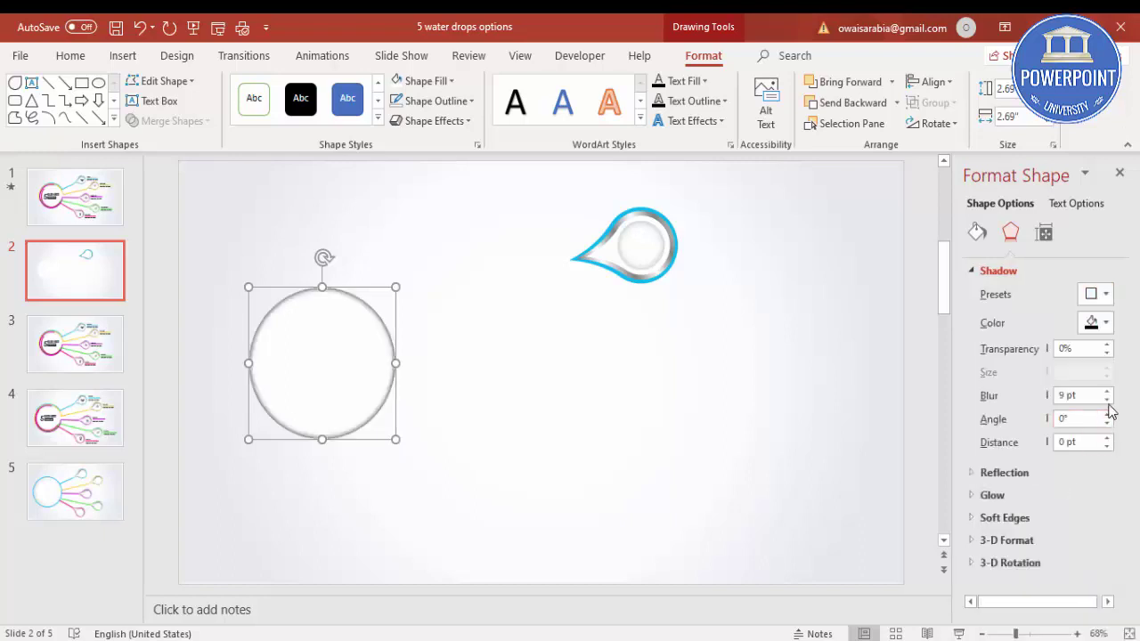
left_click_drag(1108, 393, 1108, 393)
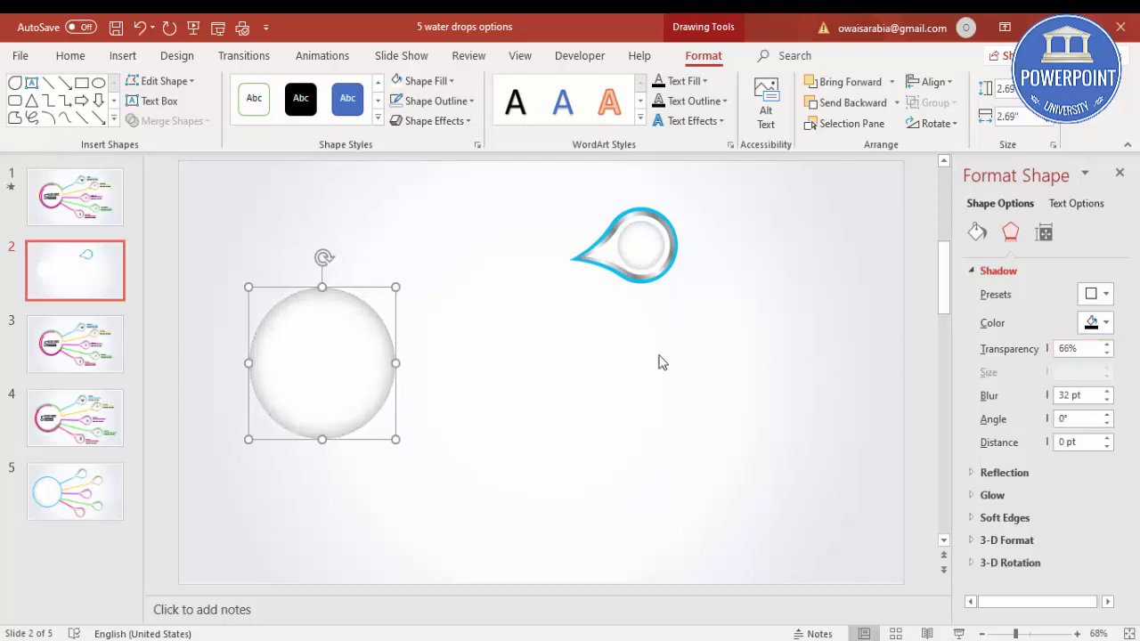
left_click(414, 451)
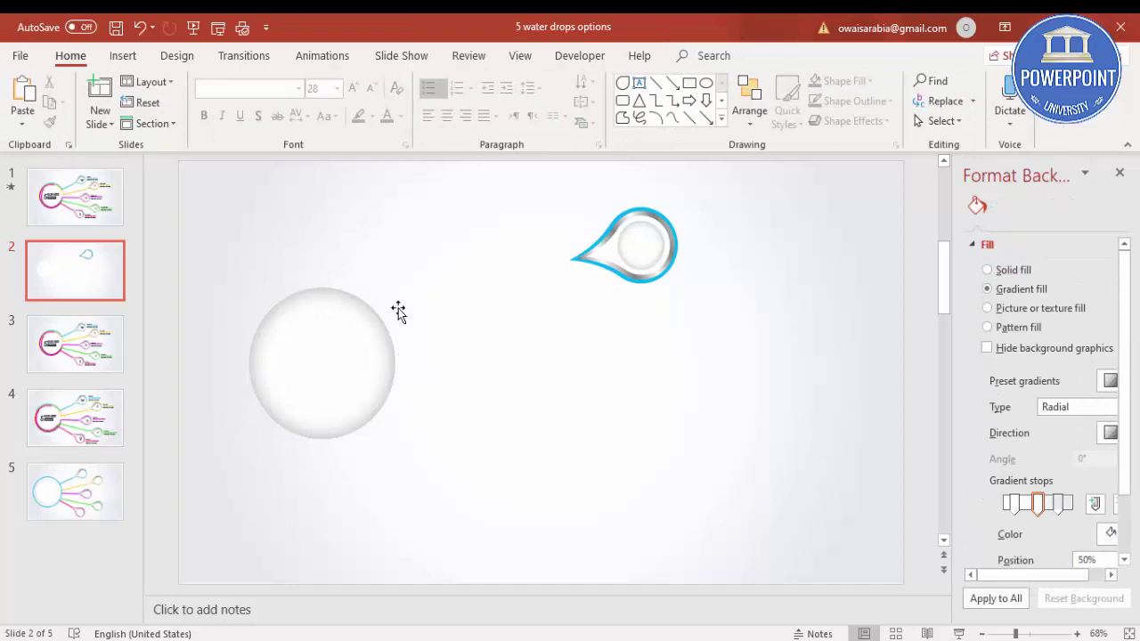
Step: Draw a Block Arc over the white circle and thin it into a narrow band
left_click(122, 57)
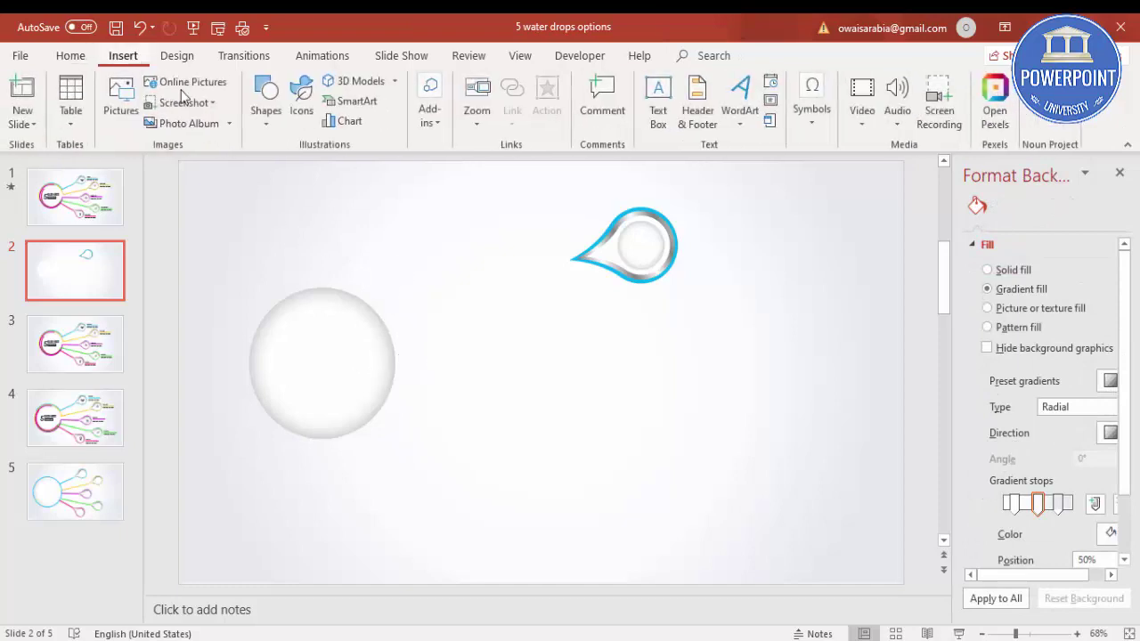
left_click(264, 134)
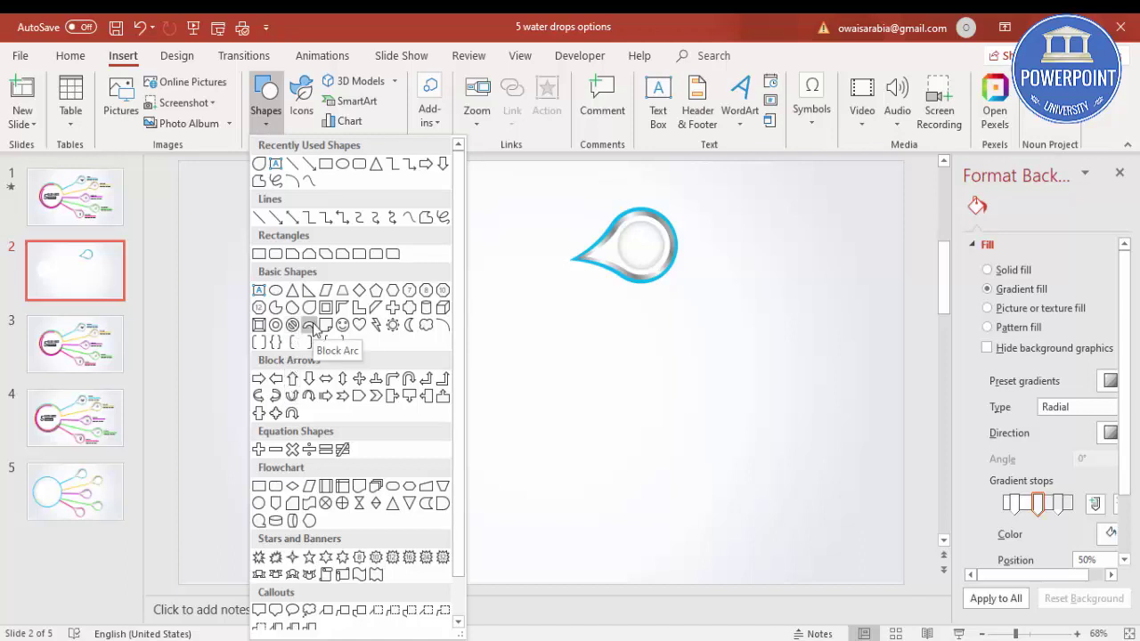
left_click(310, 326)
left_click_drag(226, 258, 420, 420)
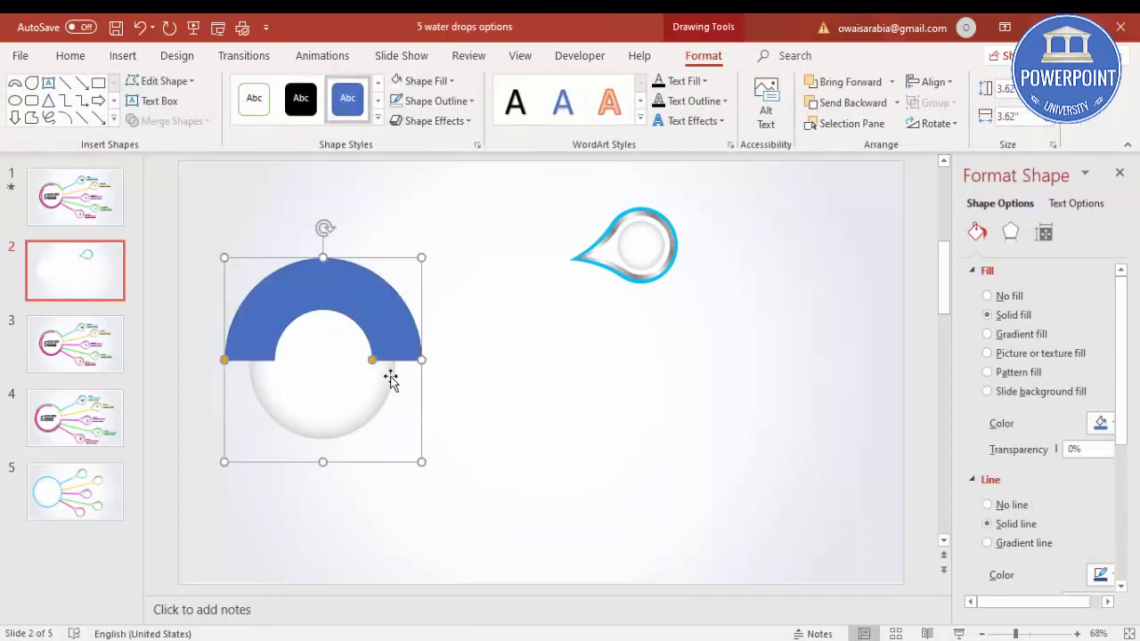
left_click_drag(373, 361, 418, 353)
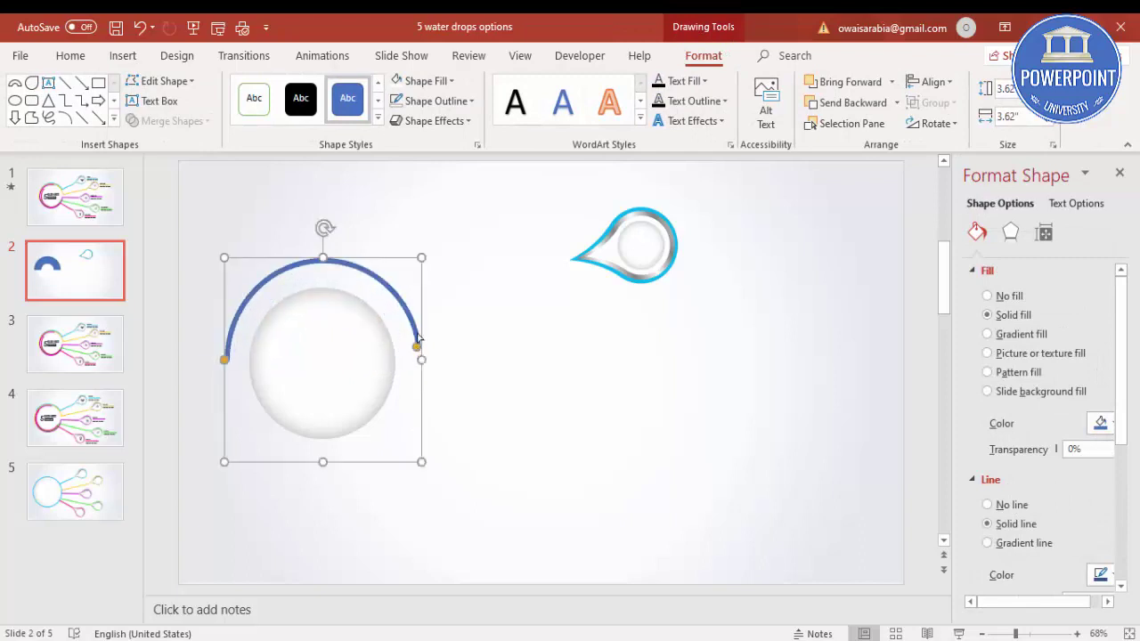
Step: Set the arc to No Fill with a light-blue outline
left_click(442, 82)
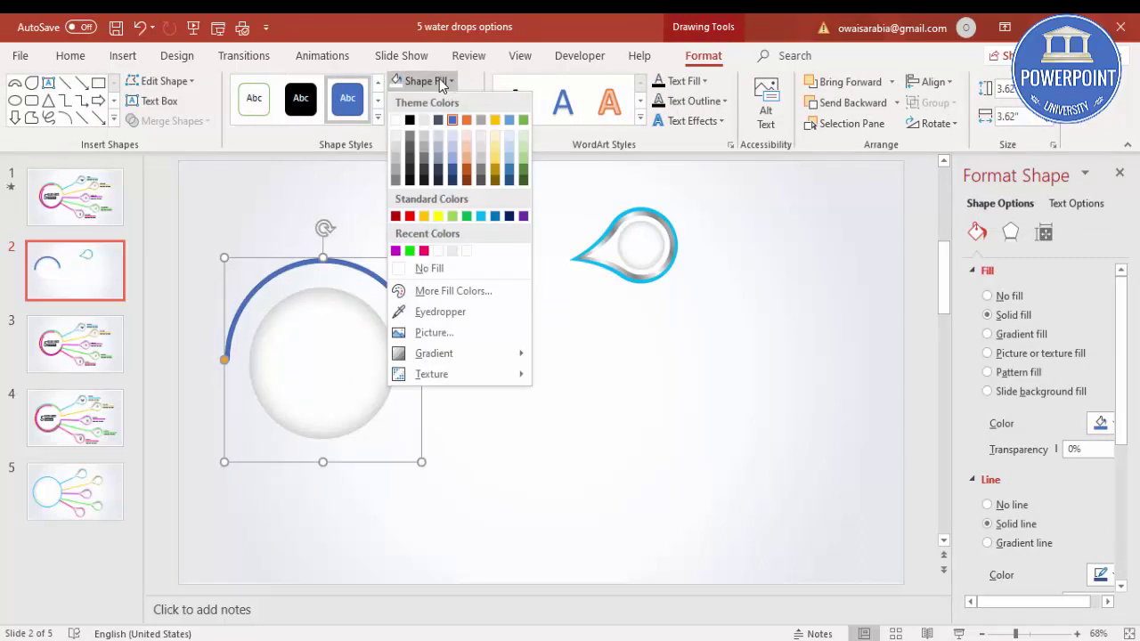
left_click(445, 268)
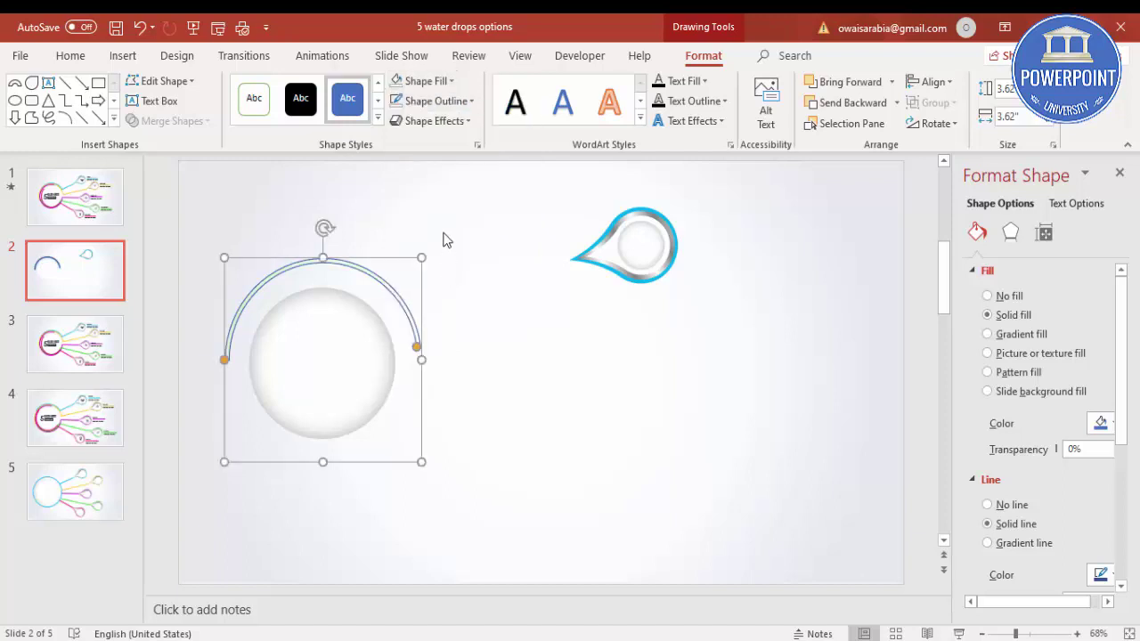
left_click(443, 100)
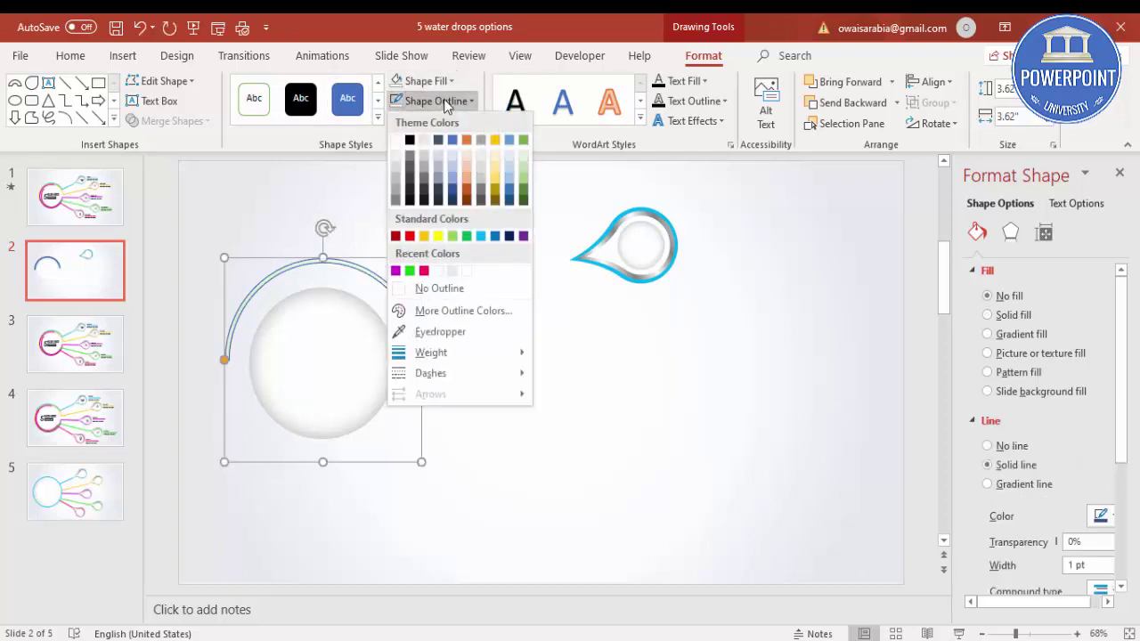
left_click(481, 235)
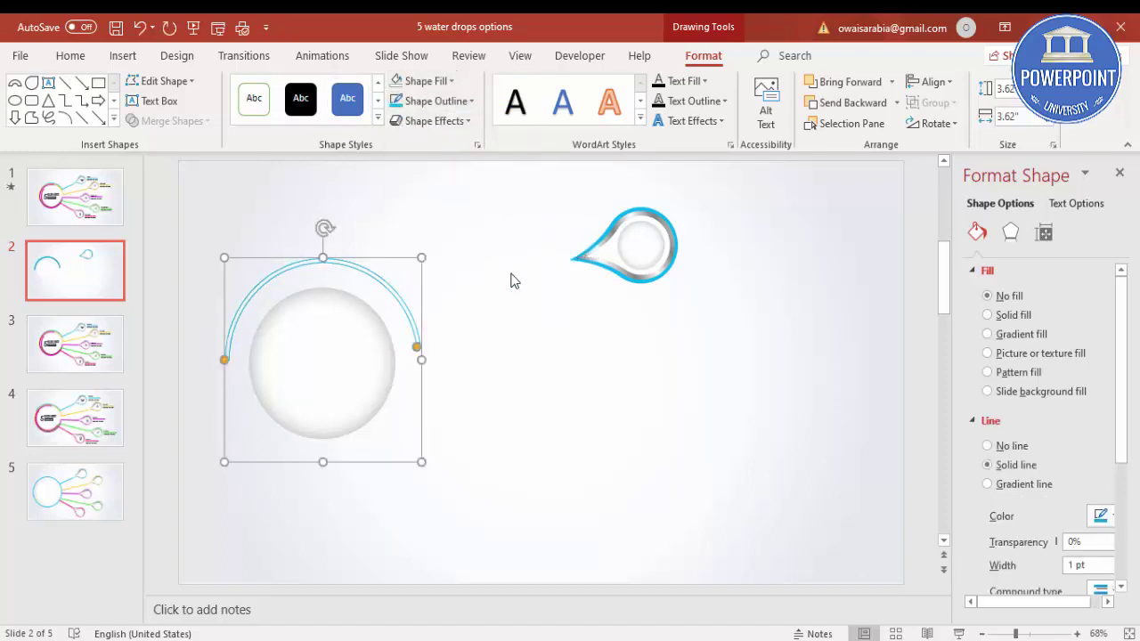
Step: Refine the arc's right end and corner size so it curves over the circle's top
left_click_drag(418, 353, 423, 353)
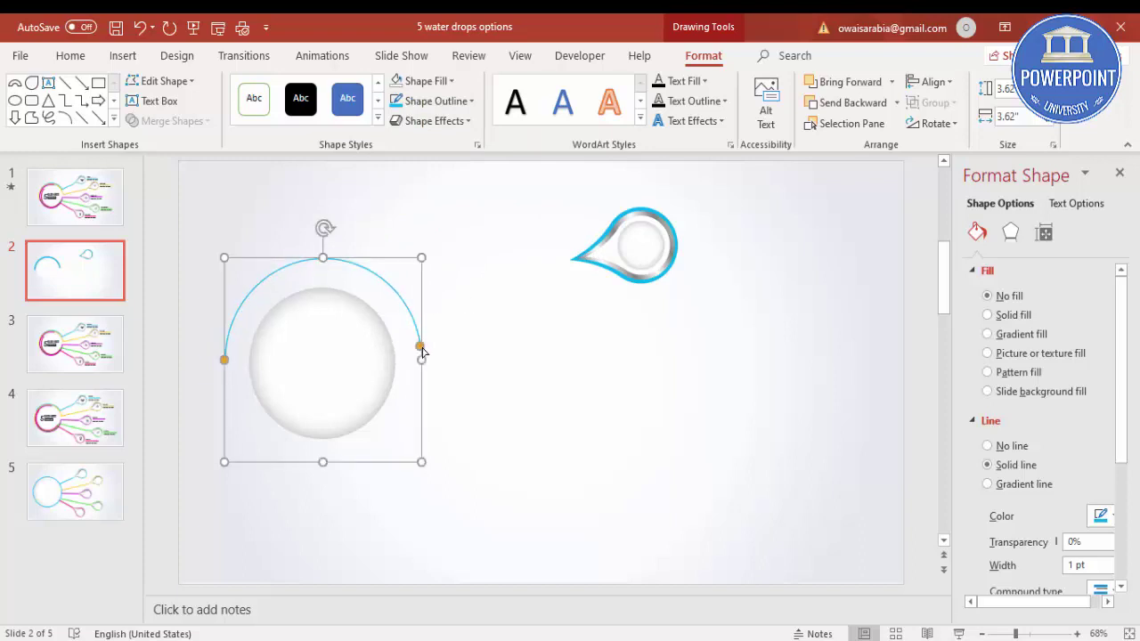
left_click(414, 332)
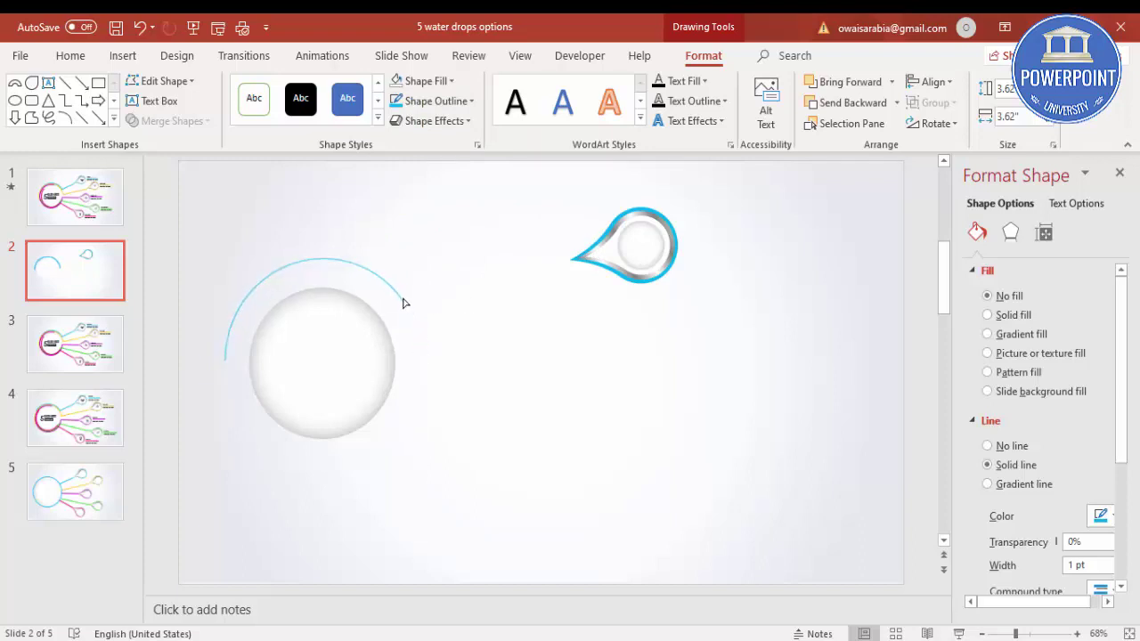
left_click(397, 298)
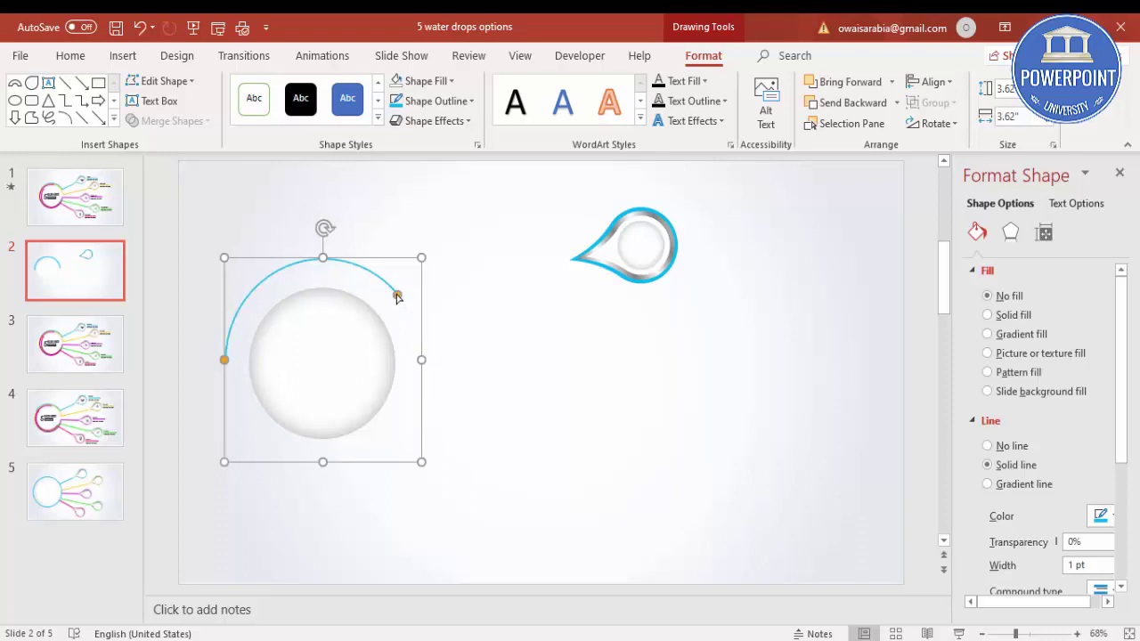
key("Delete")
left_click_drag(228, 256, 239, 263)
left_click(512, 292)
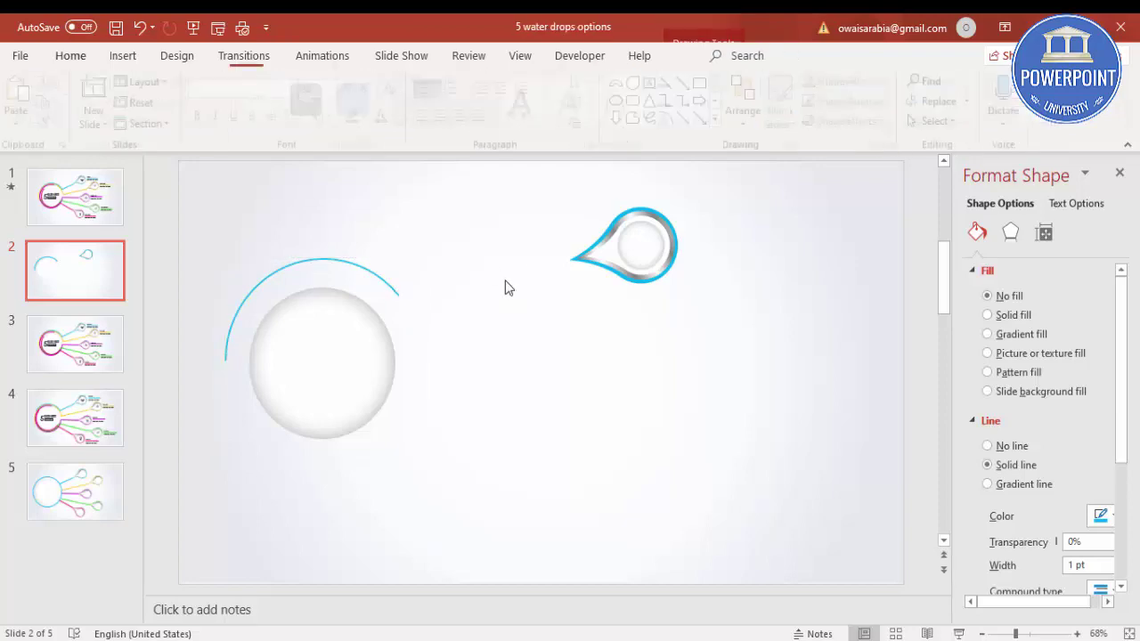
Step: Draw a straight line from the teardrop's tip toward the arc
left_click(123, 55)
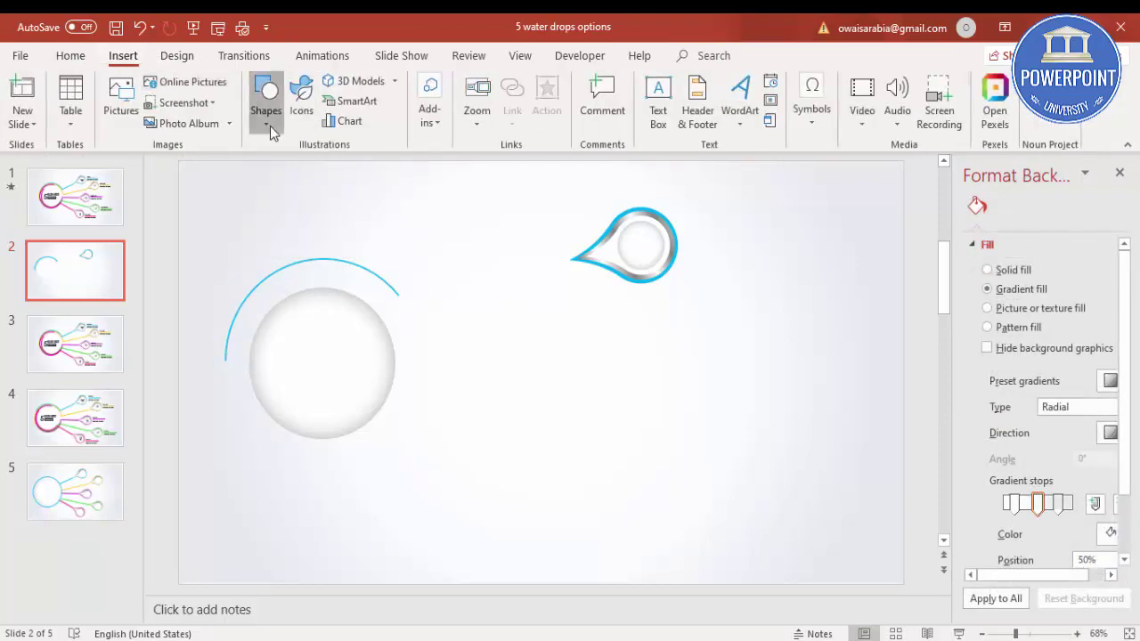
left_click(270, 125)
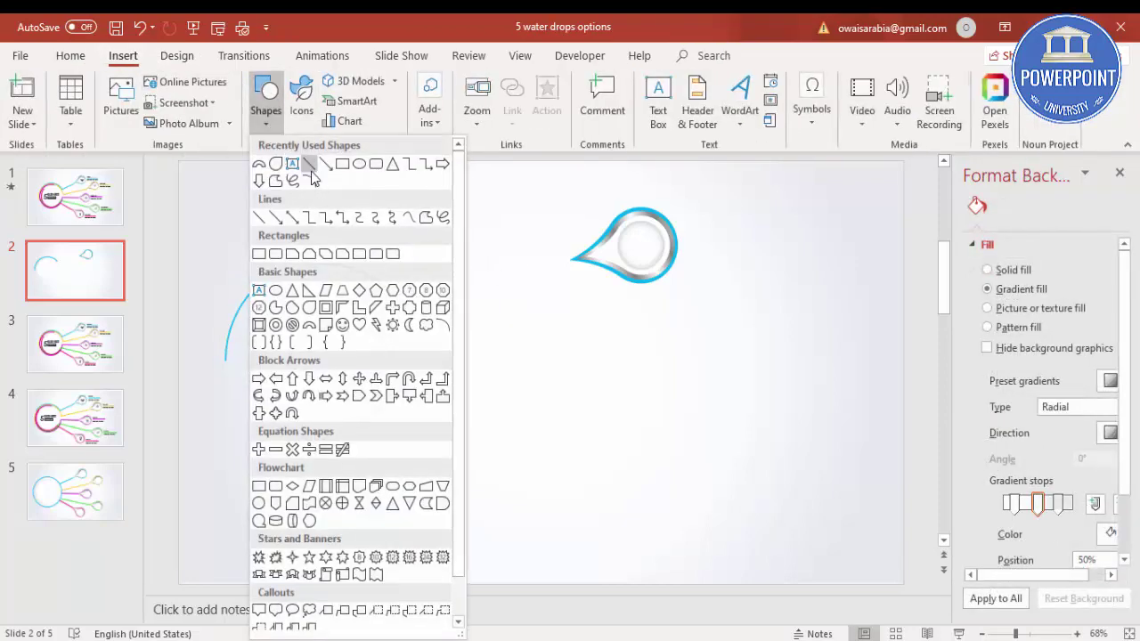
left_click(260, 219)
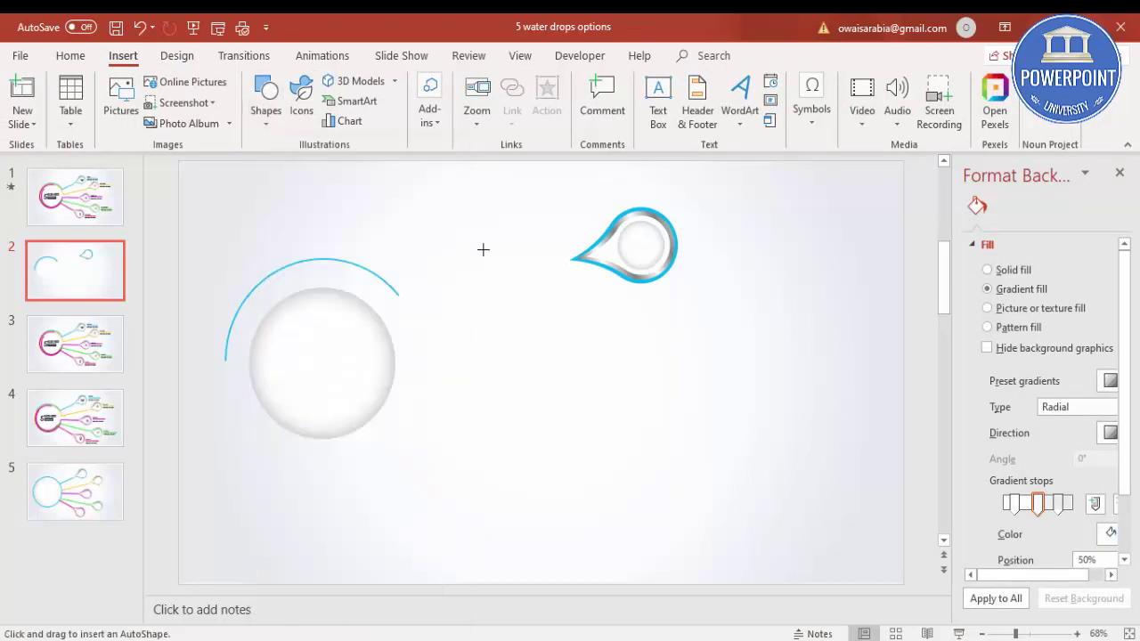
mouse_move(550, 266)
left_mouse_down()
mouse_move(404, 290)
mouse_move(422, 287)
left_mouse_up()
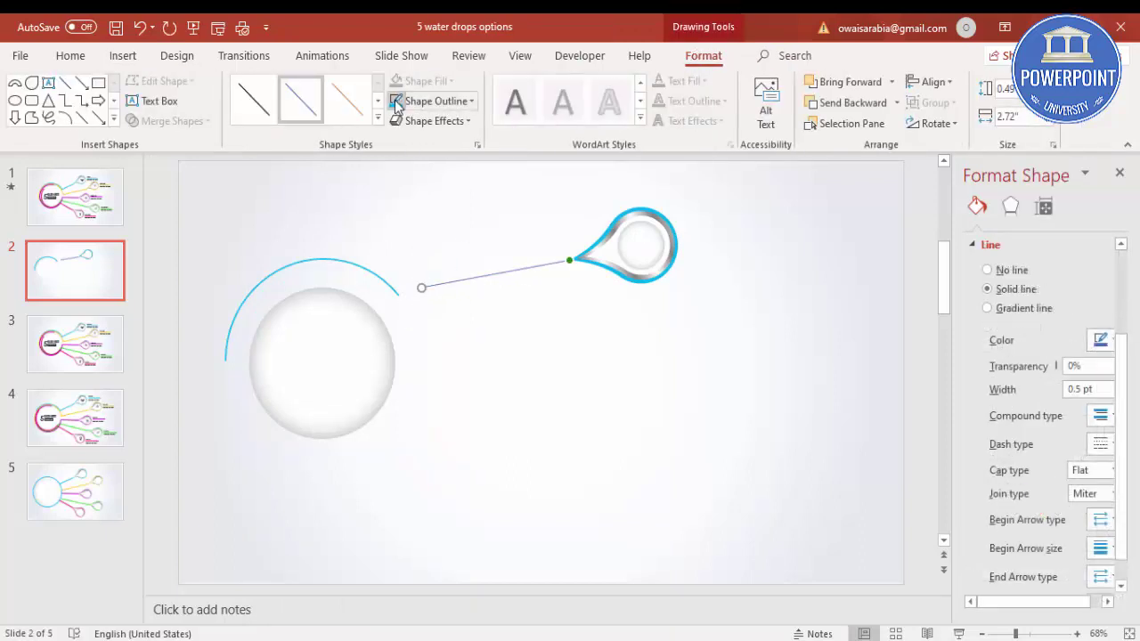
Step: Give the line the cyan outline colour and a 2¼ pt weight
left_click(436, 120)
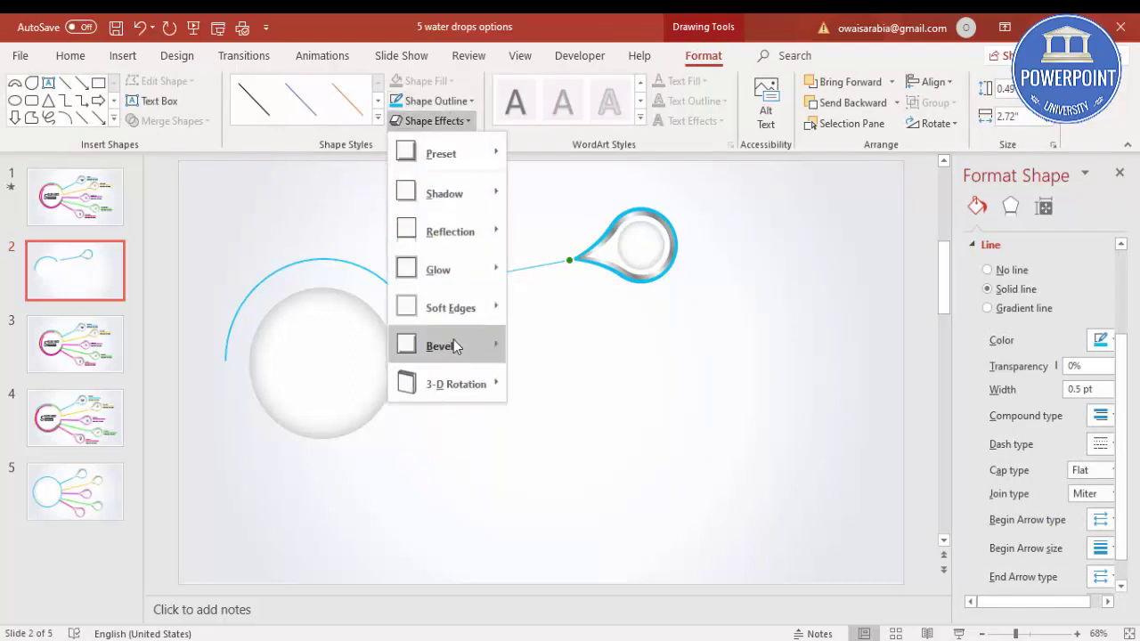
left_click(450, 103)
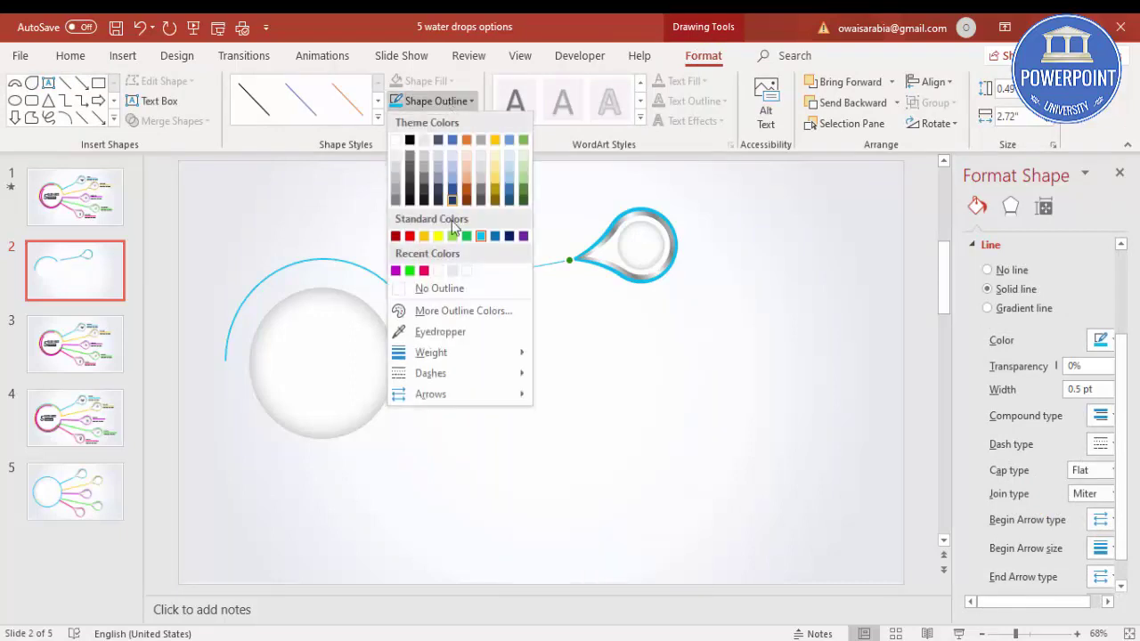
mouse_move(458, 357)
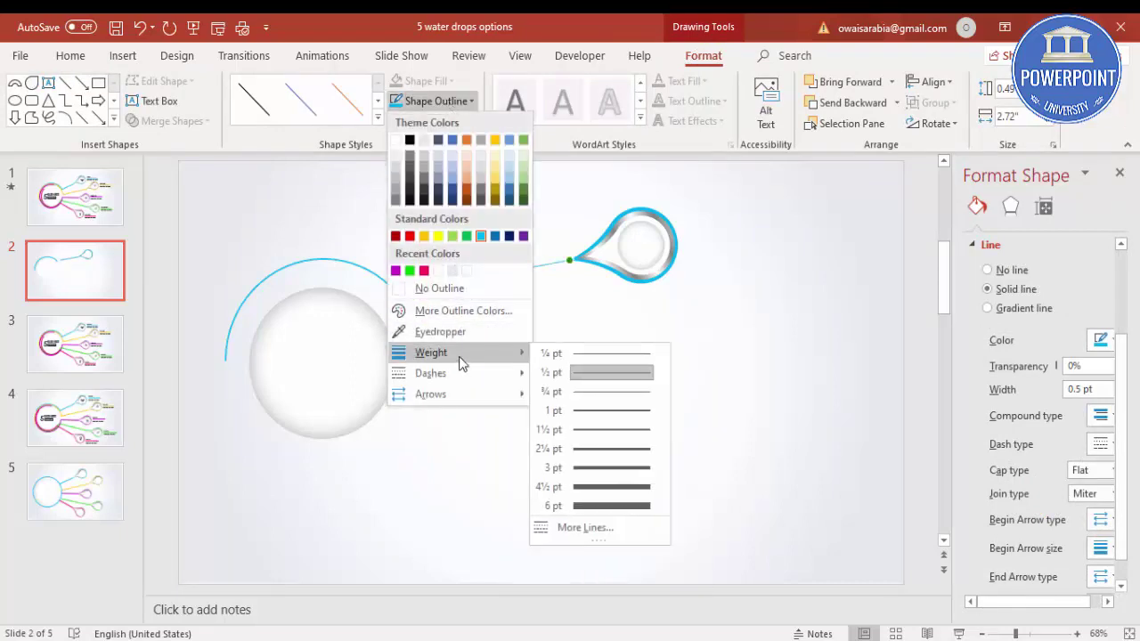
left_click(613, 449)
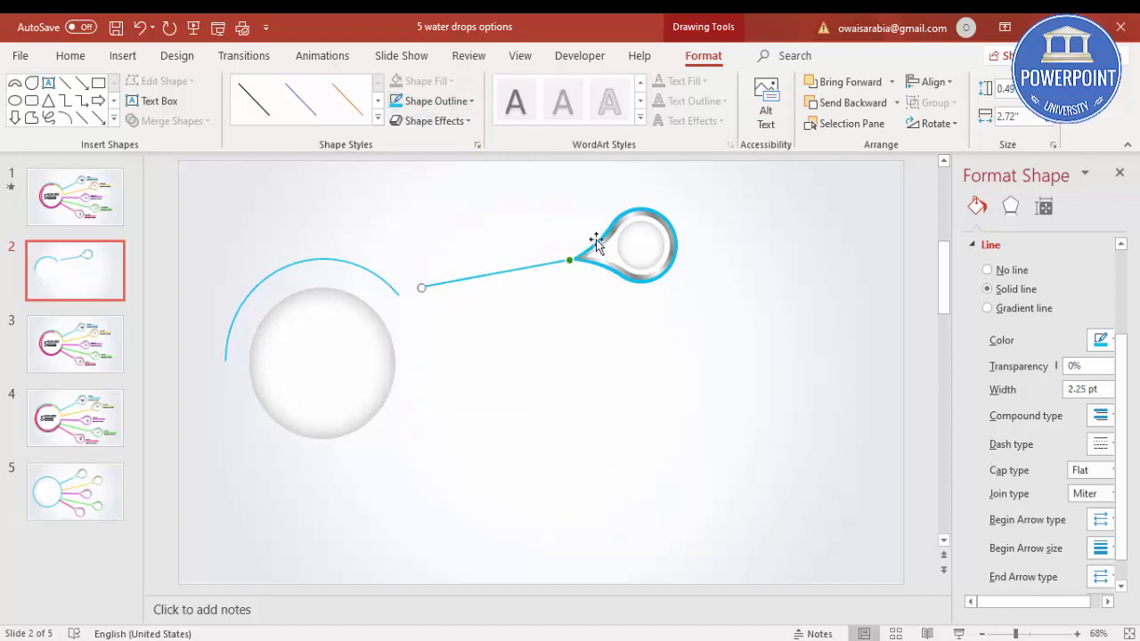
Step: Zoom in and snap the cyan line's end onto the teardrop's tip
left_click(1035, 635)
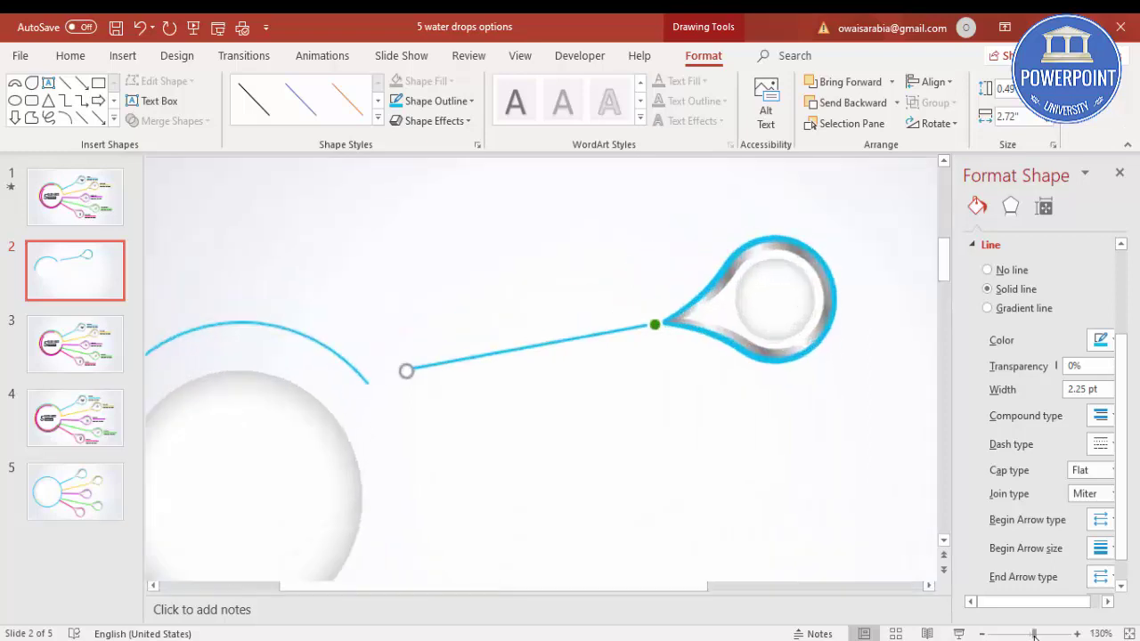
left_click(799, 467)
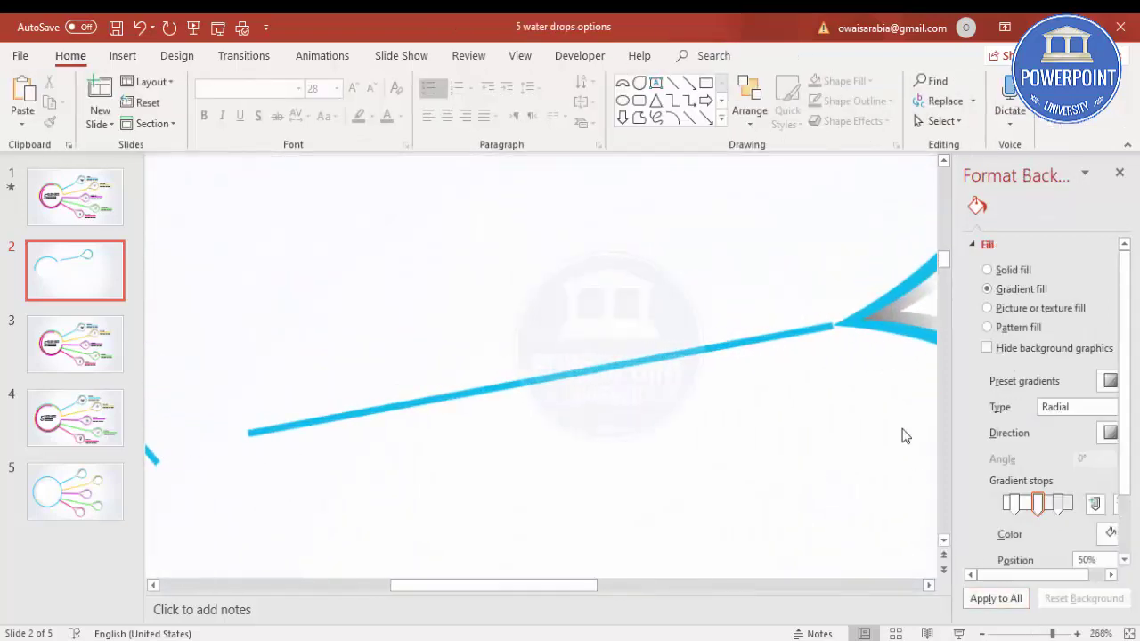
left_click(819, 326)
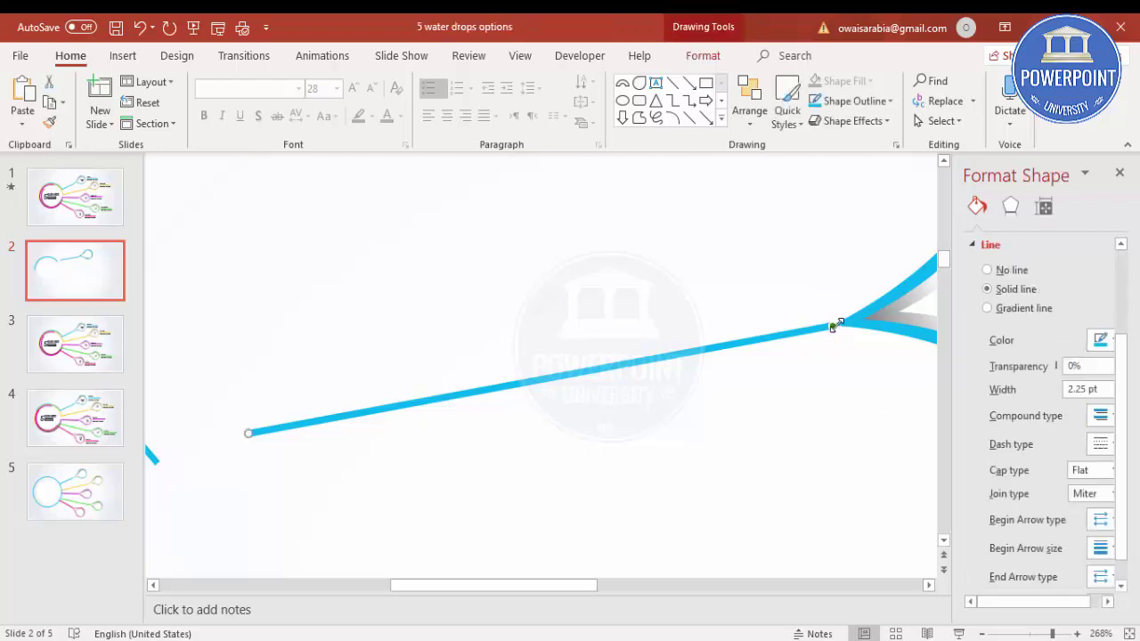
left_click_drag(836, 322, 865, 322)
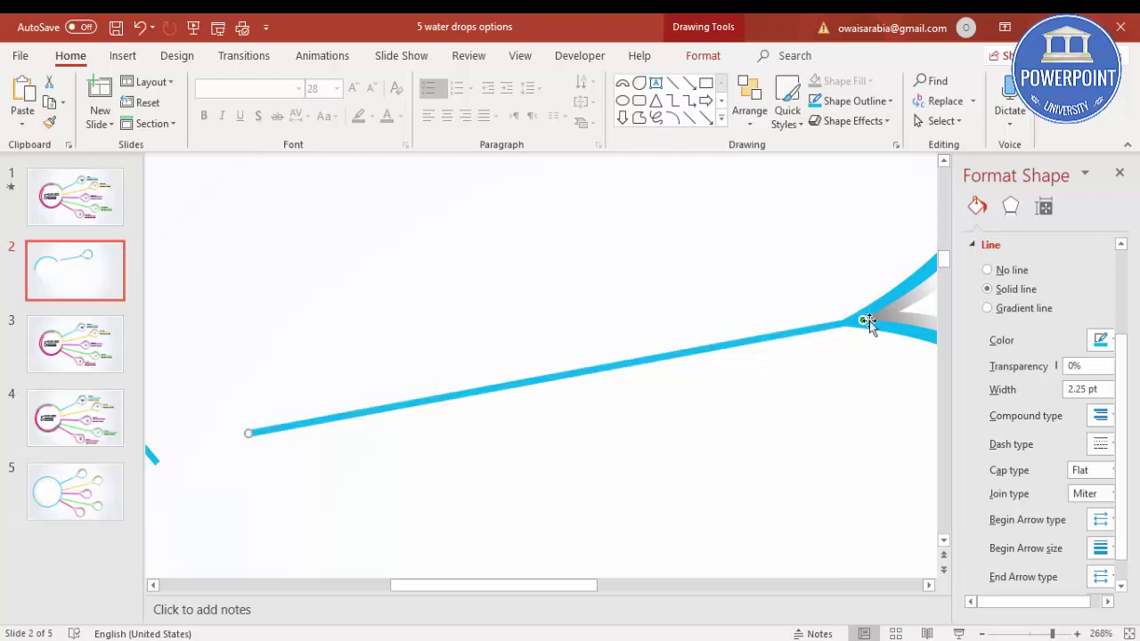
left_click(855, 359)
left_click(1130, 633)
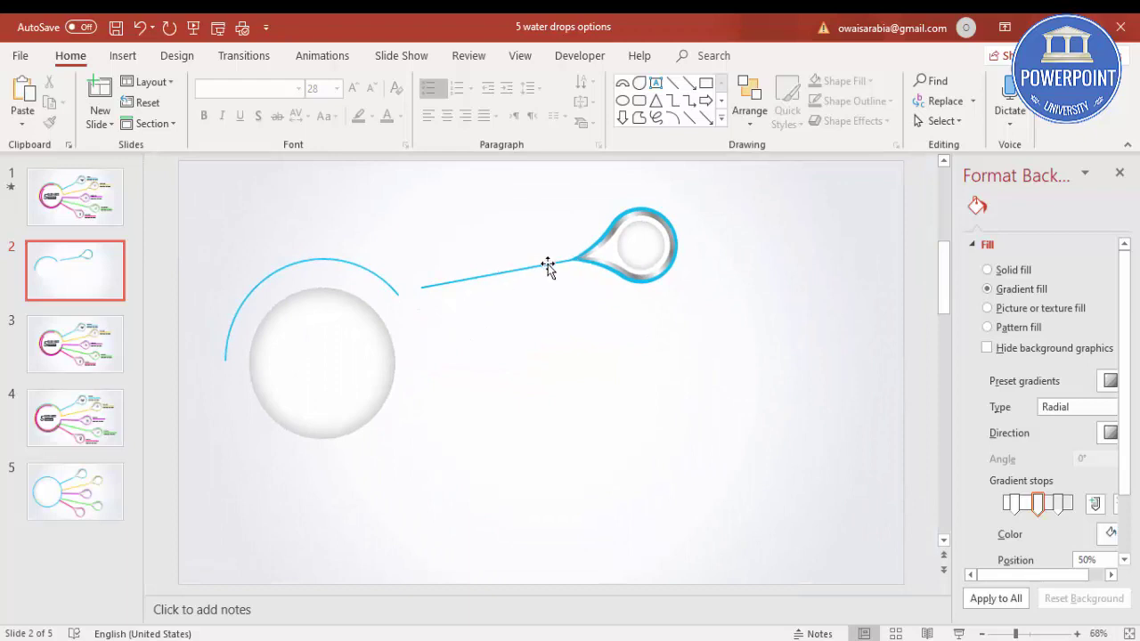
Step: Group the line with the teardrop, tilt it slightly, and shift it left to meet the arc
left_click(548, 266)
left_click(630, 240, "shift")
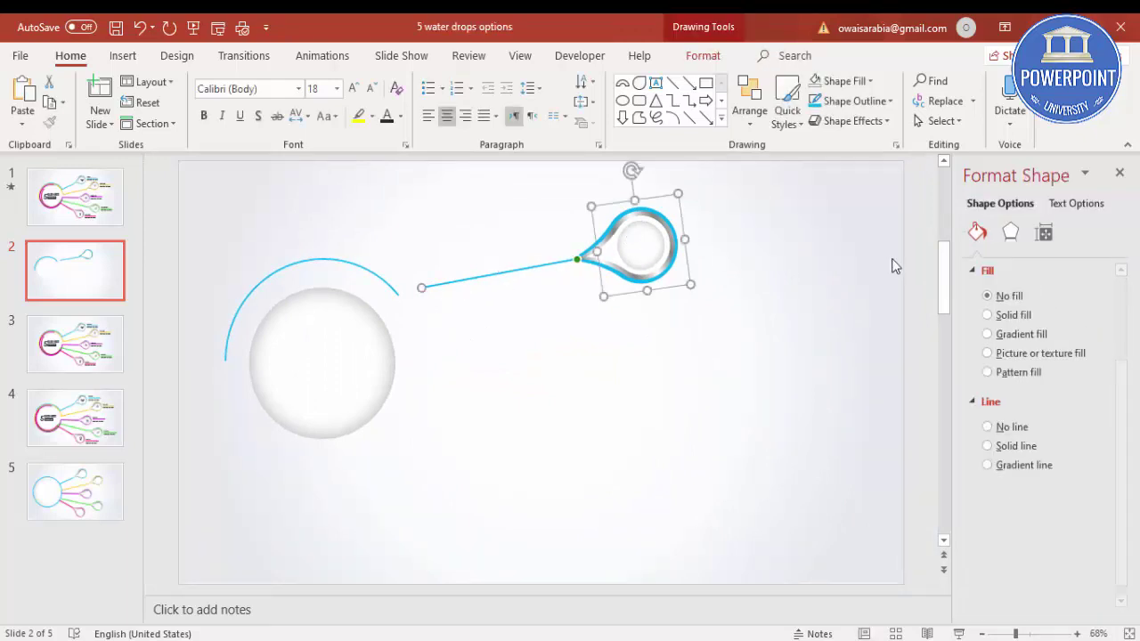
key("ctrl+g")
left_click_drag(547, 168, 540, 170)
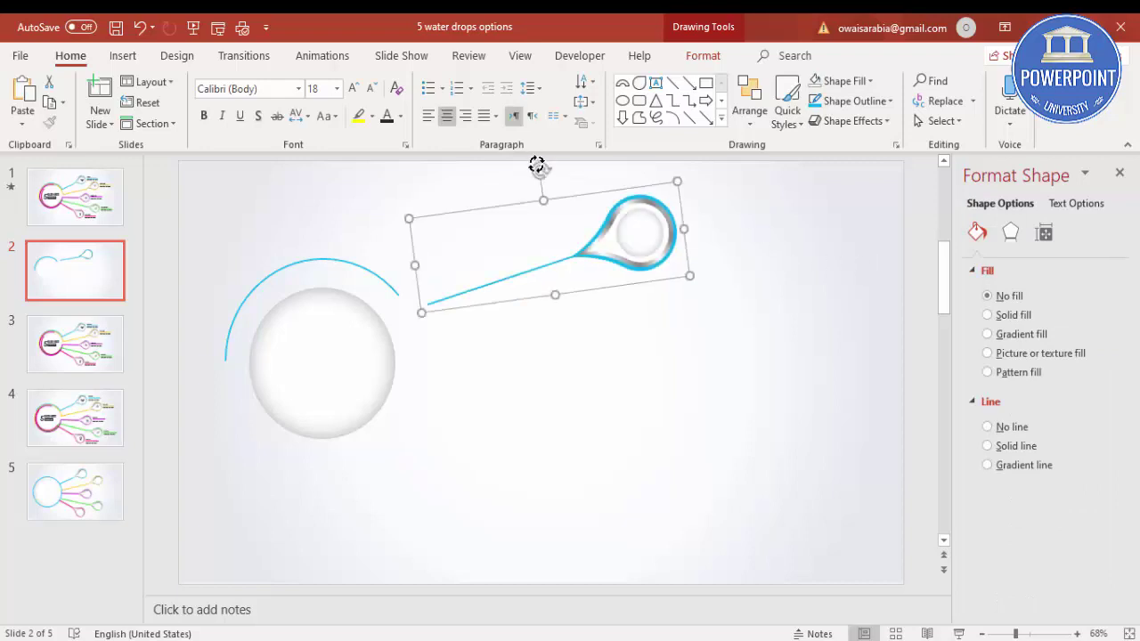
left_click(500, 327)
left_click_drag(628, 231, 610, 231)
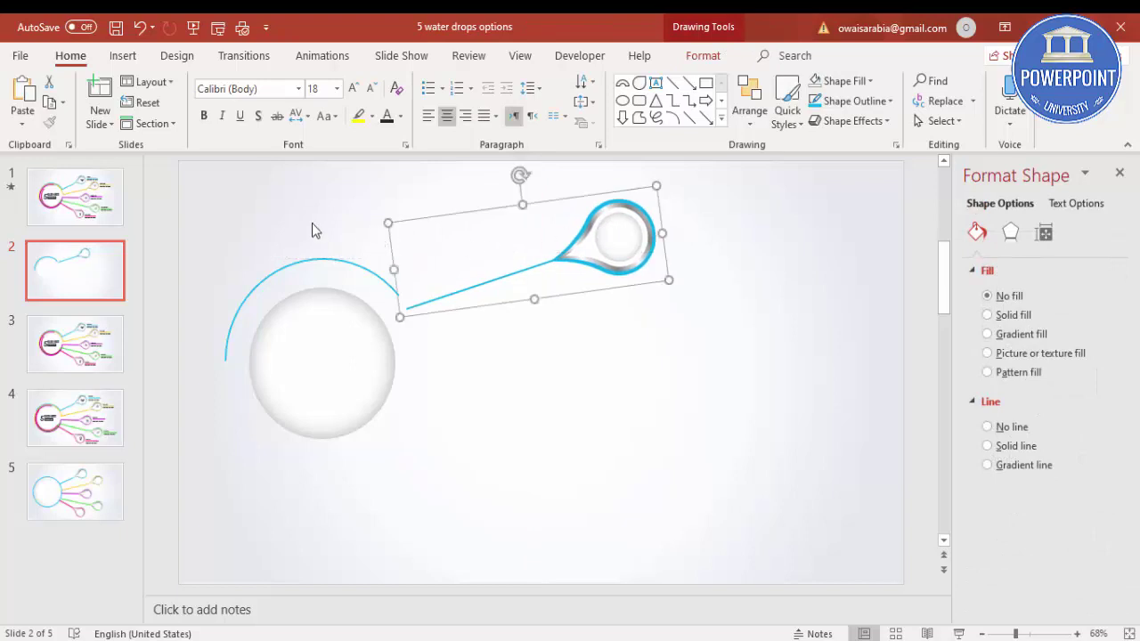